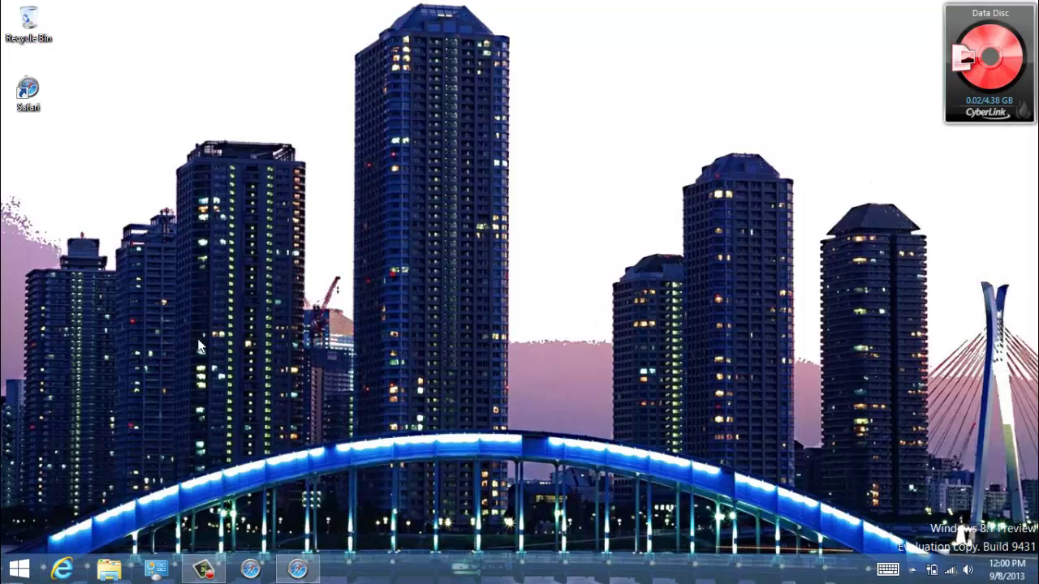
# Step: Open File Explorer on This PC, which lists Local Disk (C:) with 390 GB free
pyautogui.press('super+e')
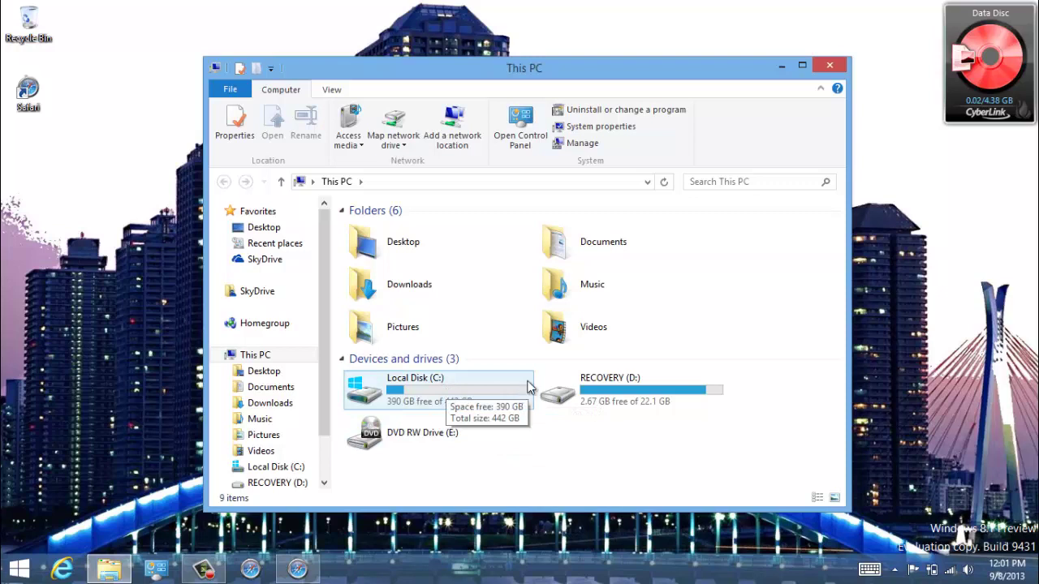
# Step: Close This PC and open the System page through the Settings charm's PC info
pyautogui.click(842, 65)
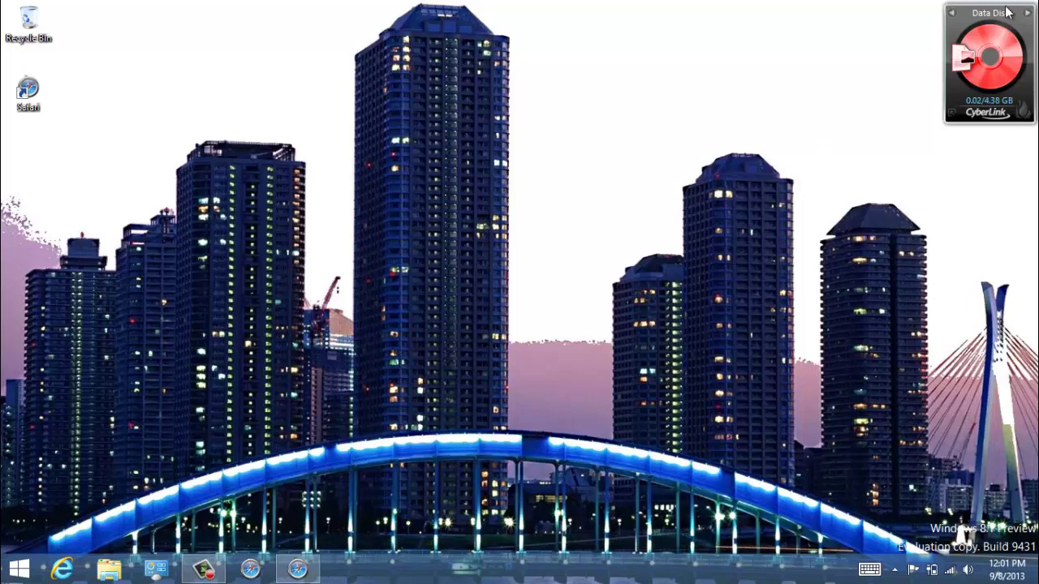
pyautogui.moveTo(1035, 8)
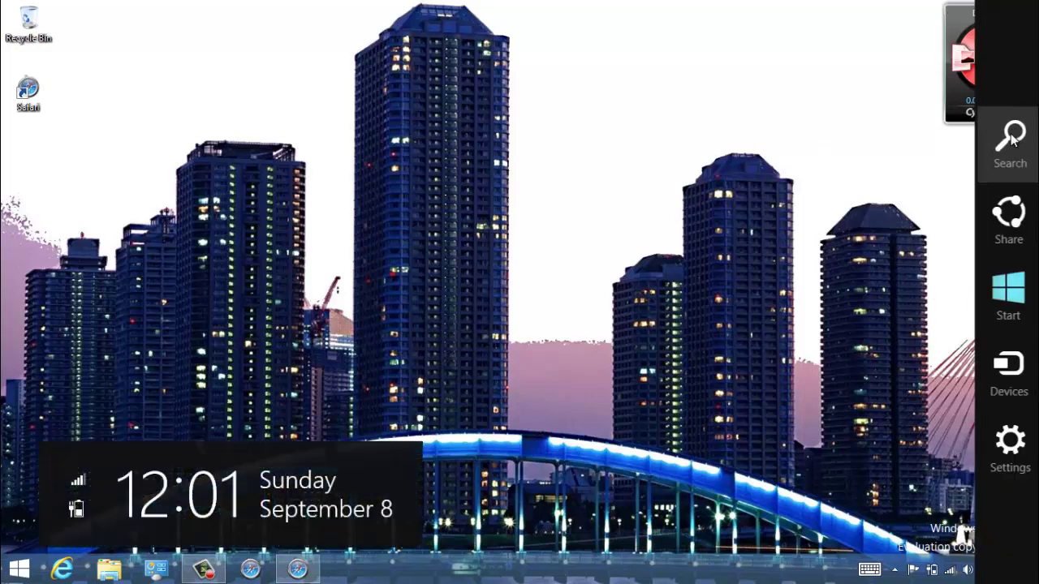
pyautogui.click(1027, 480)
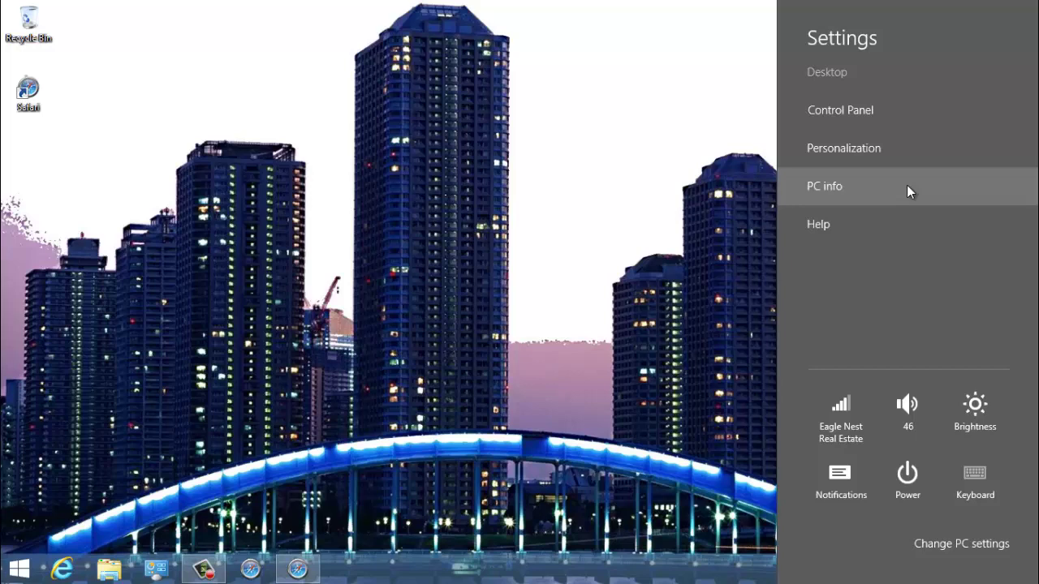
pyautogui.click(930, 189)
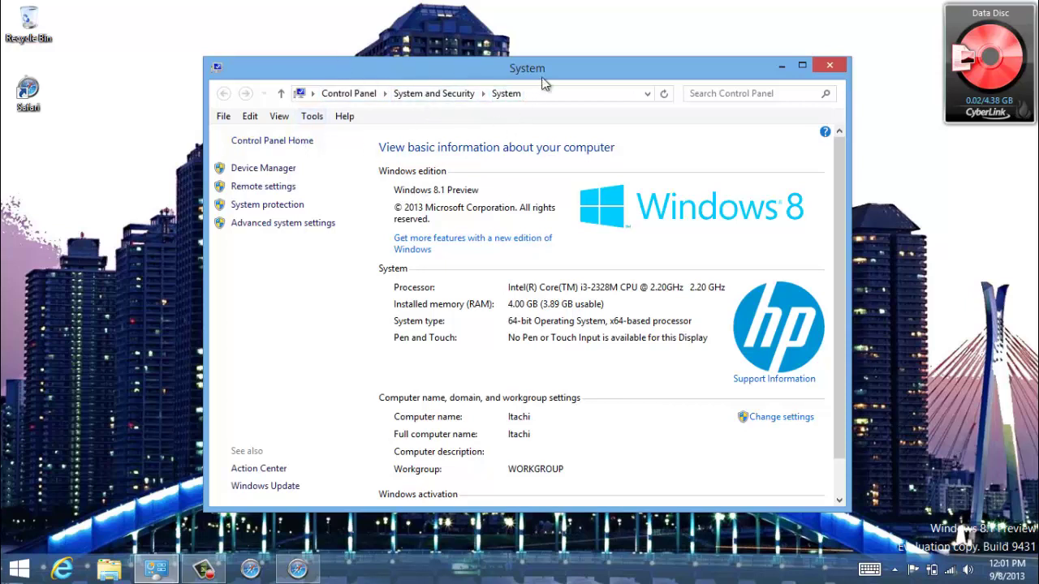
# Step: Open Performance Options' Advanced tab from Advanced system settings, showing the 4096 MB paging file total
pyautogui.click(256, 226)
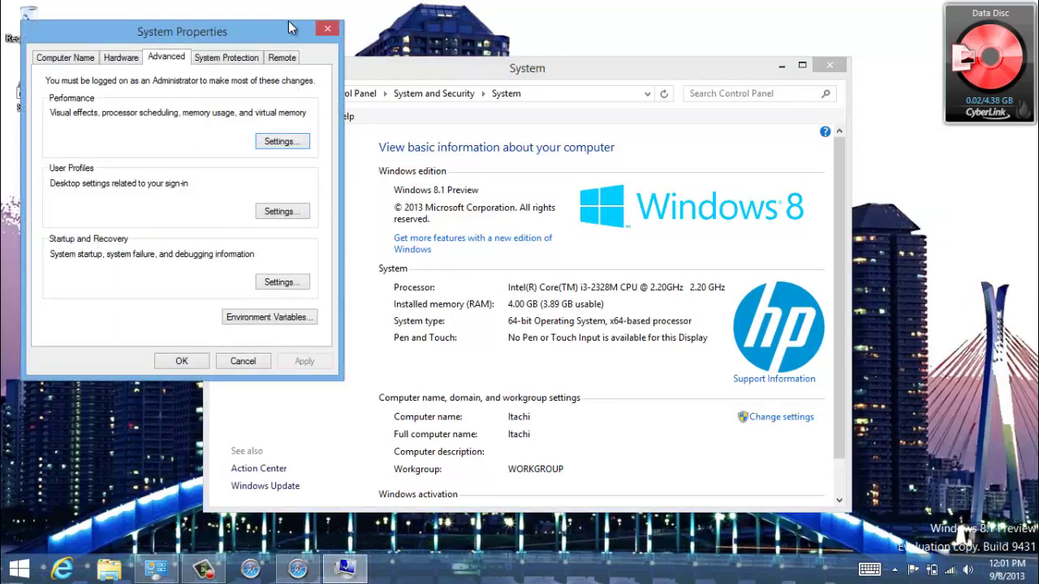
pyautogui.moveTo(292, 32); pyautogui.dragTo(534, 12)
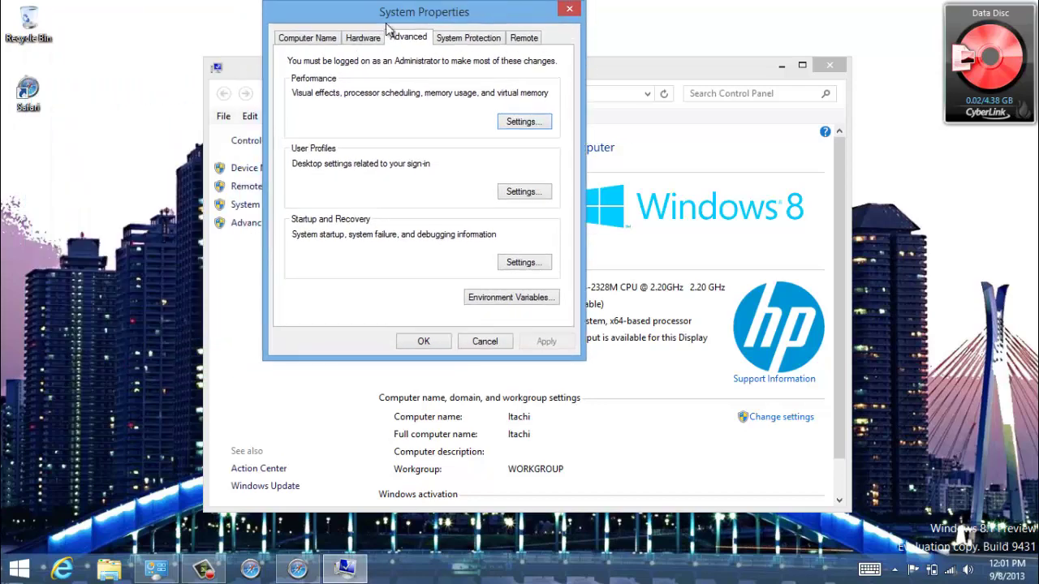
pyautogui.click(308, 38)
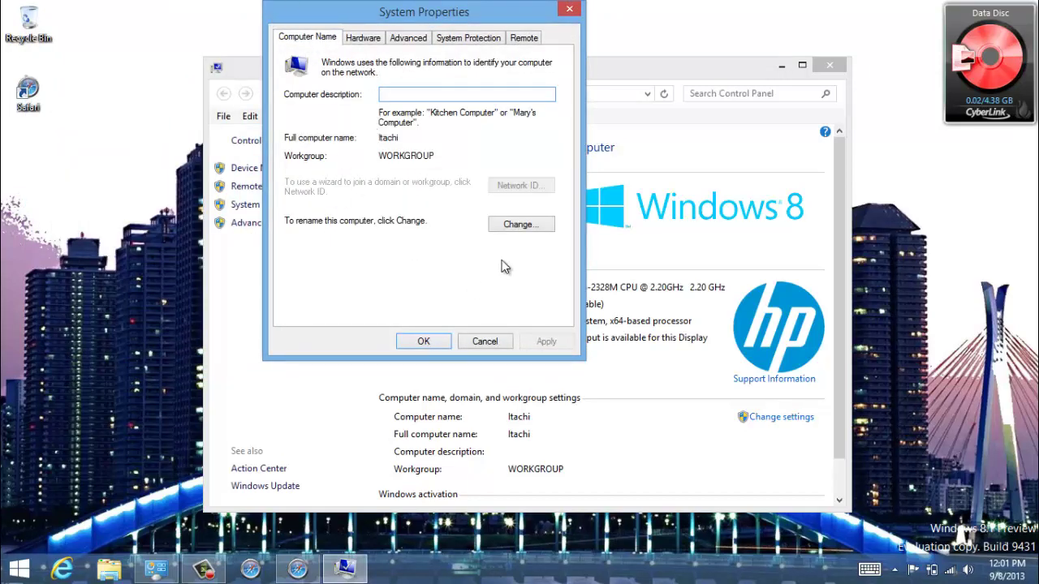
pyautogui.click(417, 37)
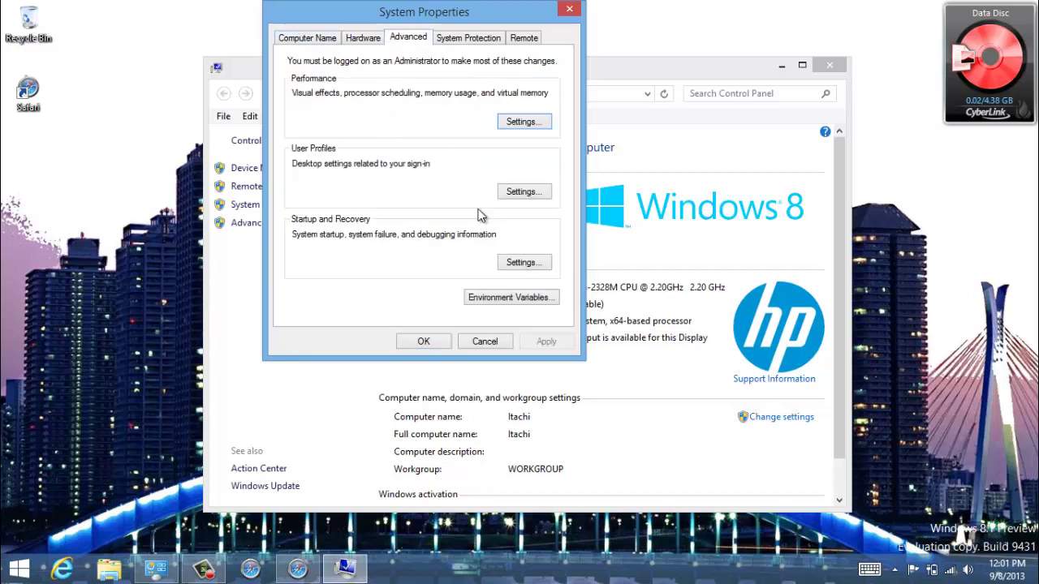
pyautogui.click(520, 122)
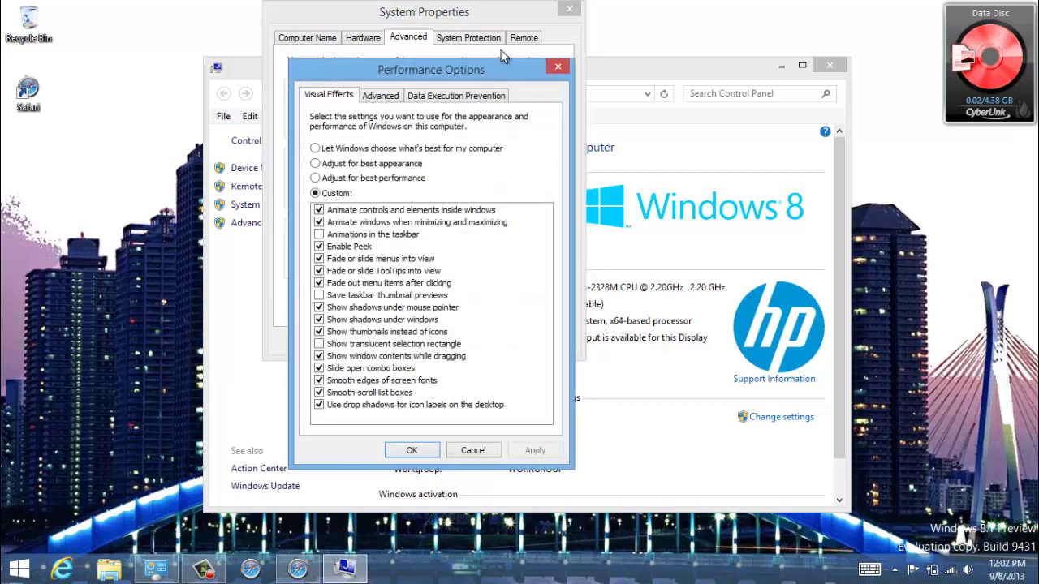
pyautogui.moveTo(496, 69); pyautogui.dragTo(585, 9)
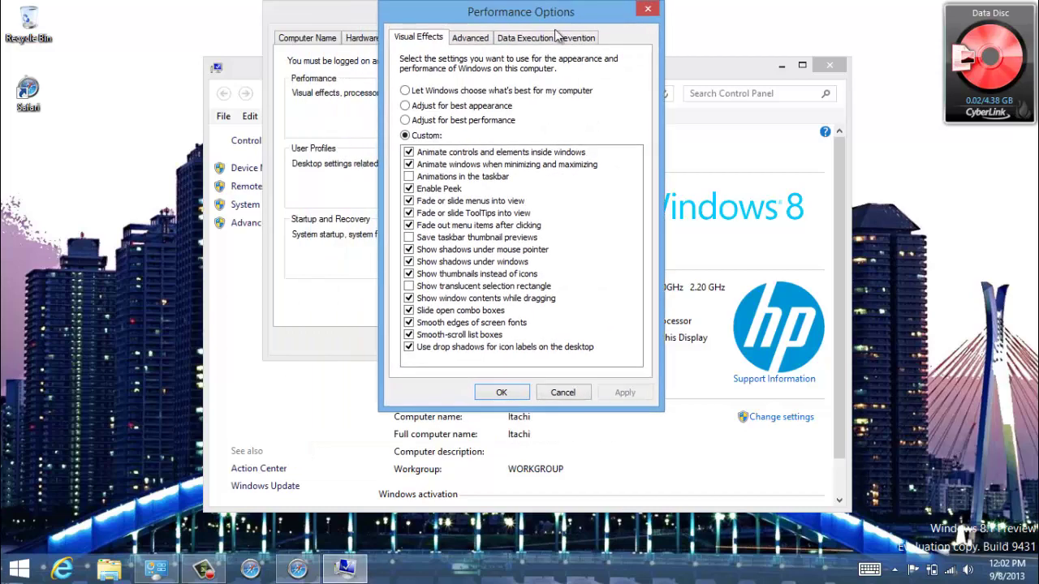
pyautogui.click(465, 43)
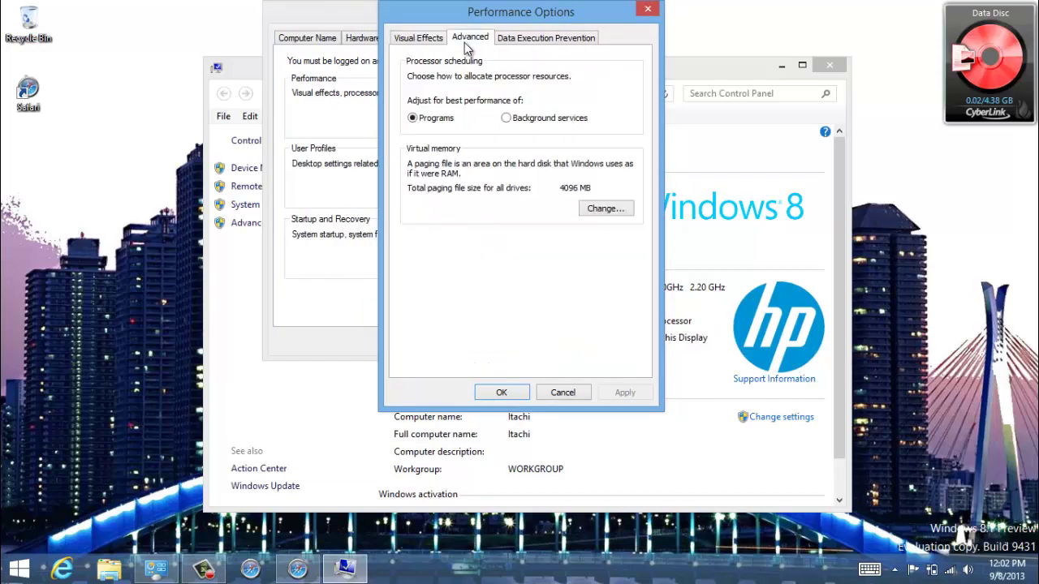
# Step: Give drive C: a custom 5000 MB initial and maximum paging file and confirm it
pyautogui.click(601, 208)
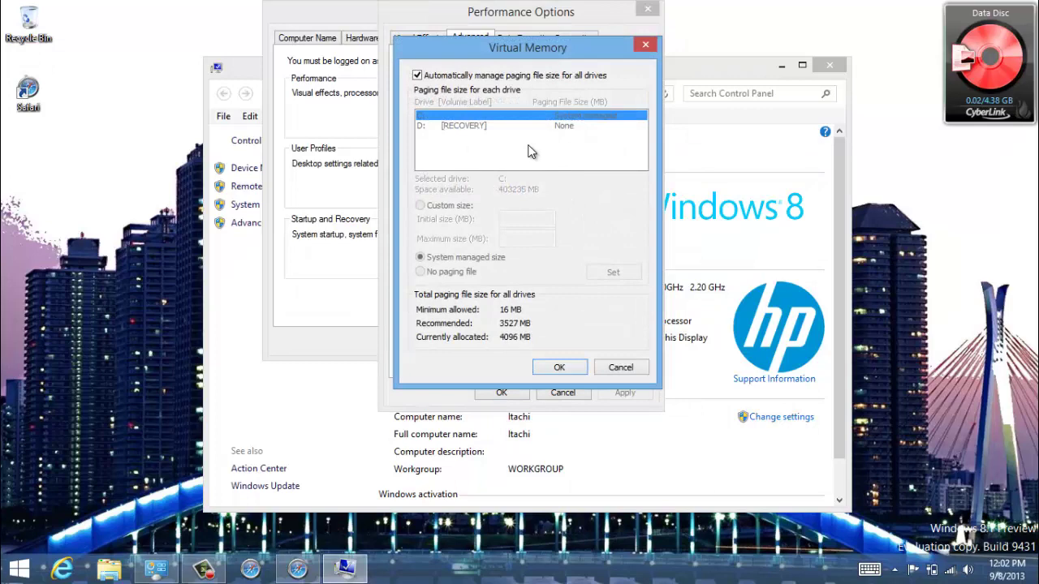
pyautogui.moveTo(546, 49); pyautogui.dragTo(573, 42)
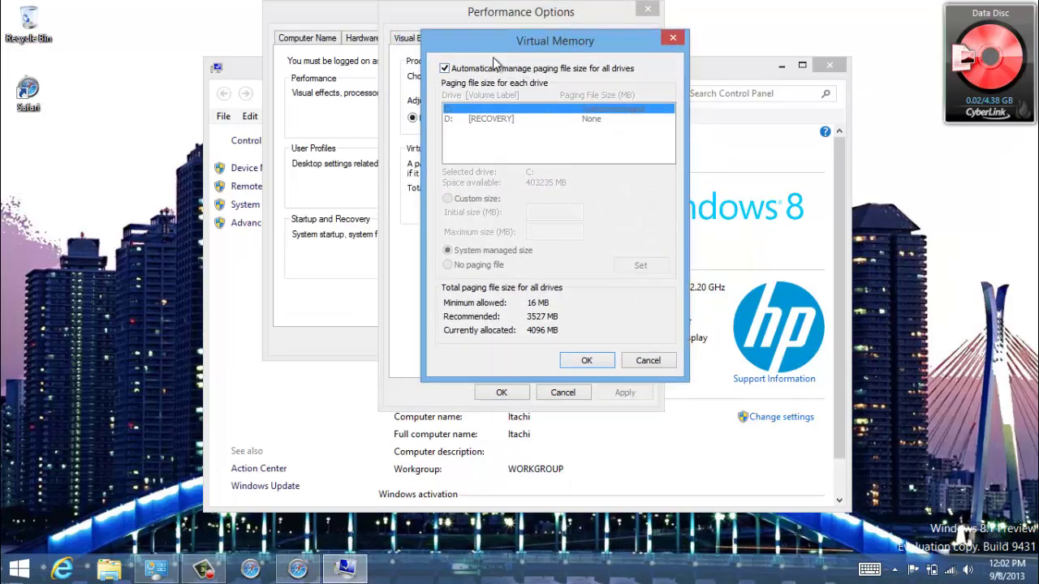
pyautogui.click(445, 69)
pyautogui.click(446, 69)
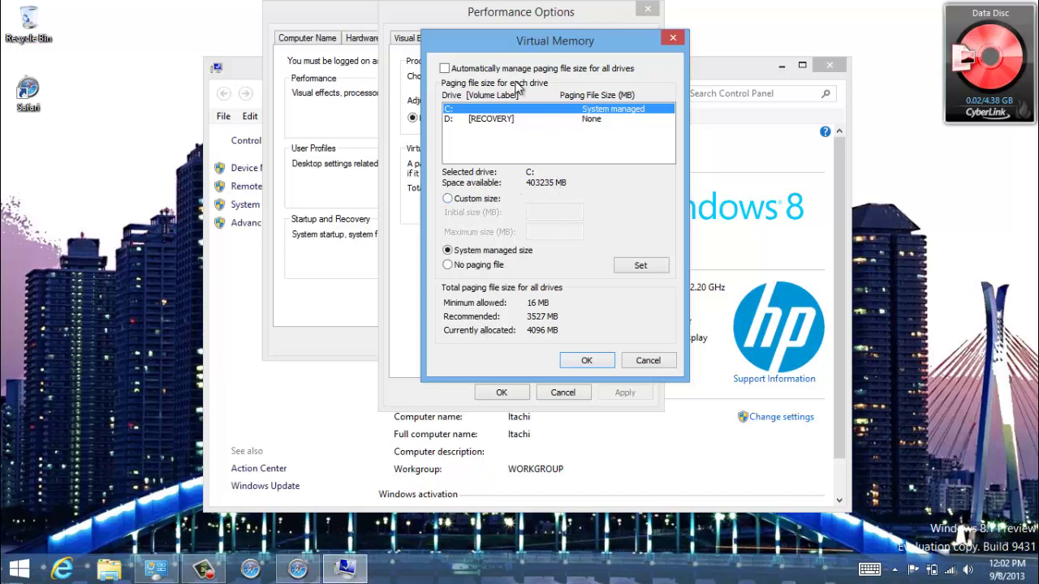
pyautogui.click(536, 68)
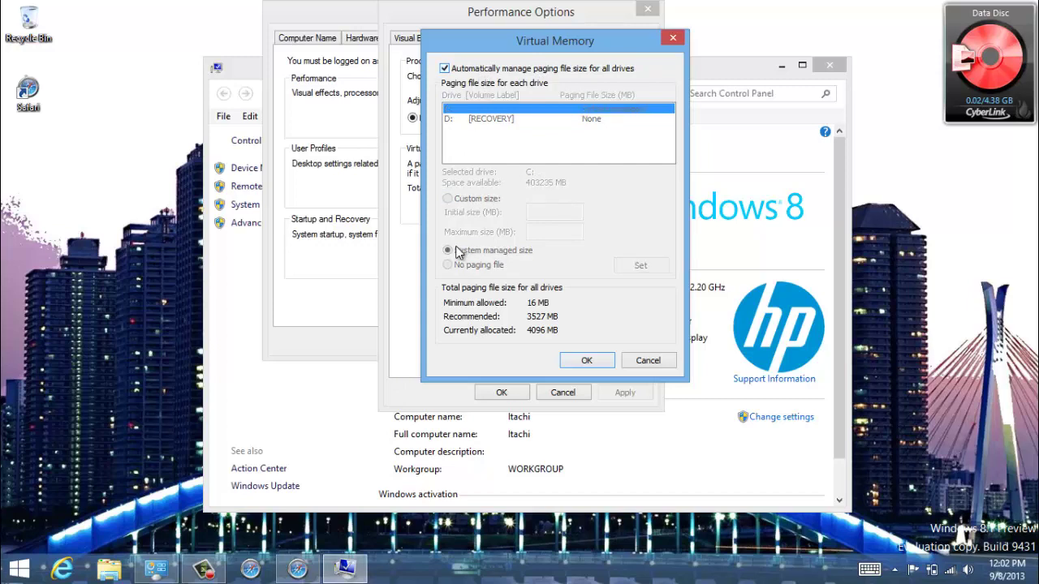
pyautogui.click(494, 71)
pyautogui.click(447, 200)
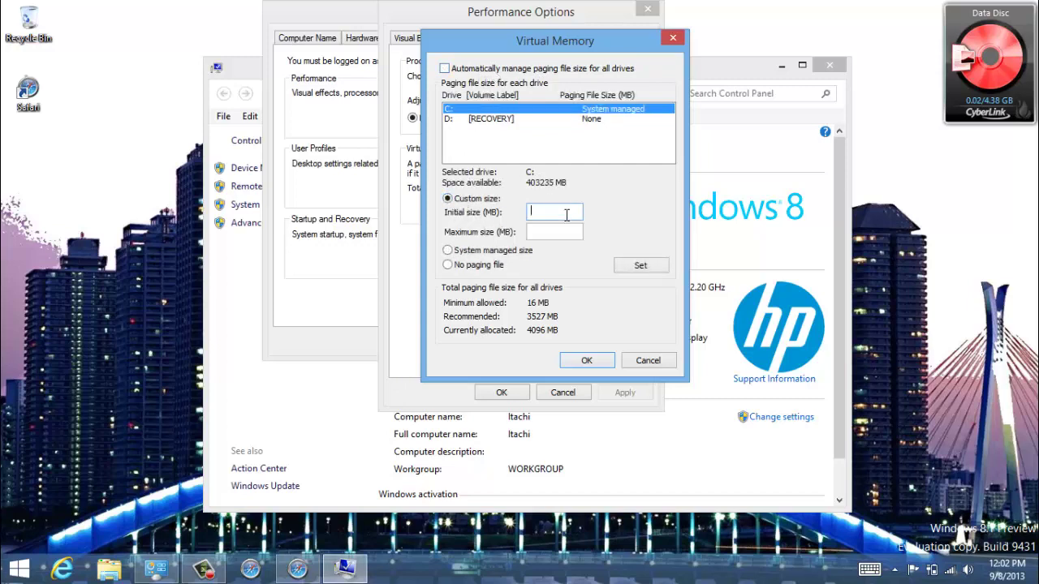
pyautogui.write('5000')
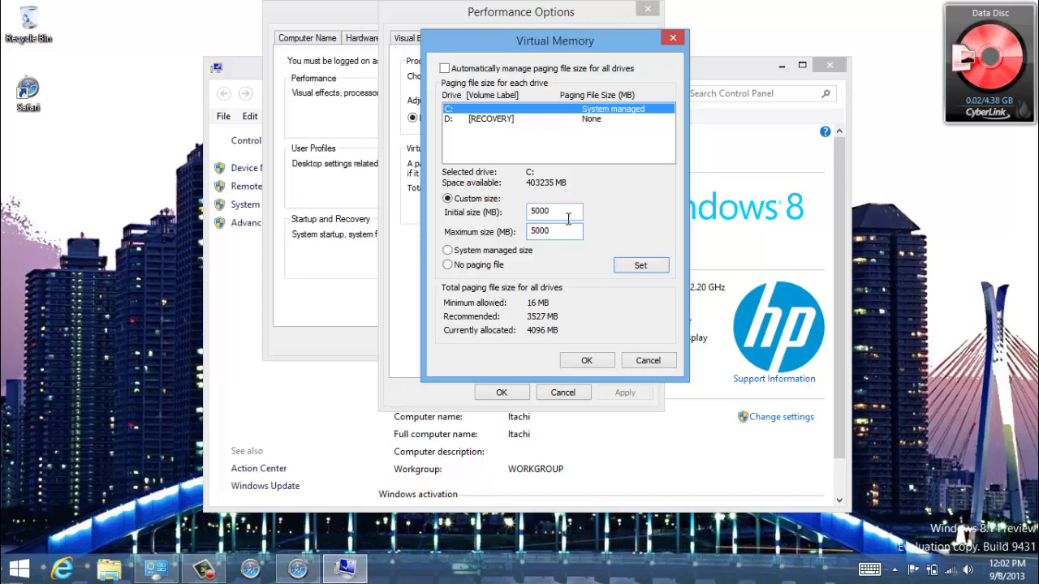
pyautogui.click(654, 266)
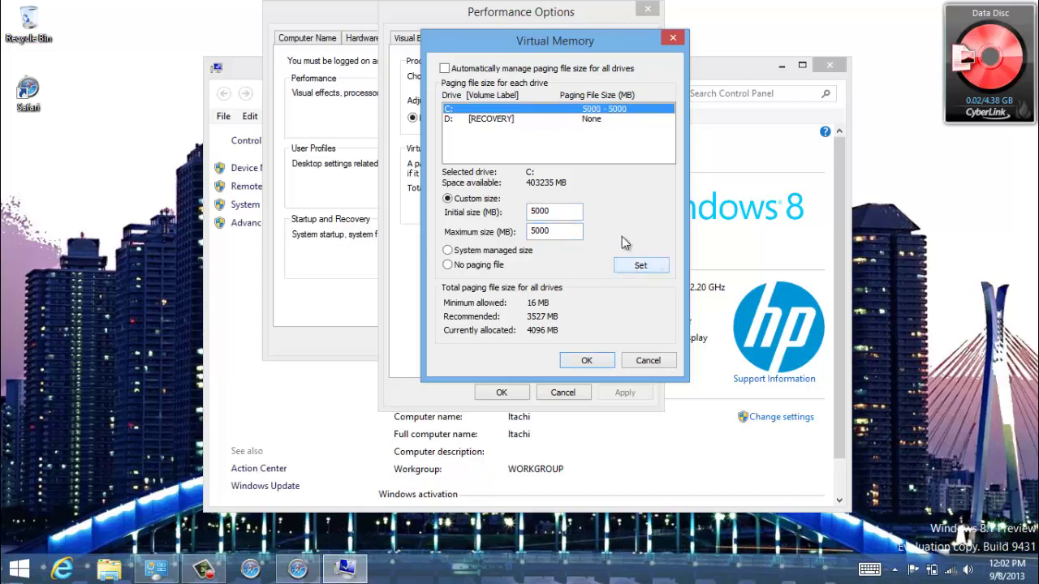
pyautogui.click(586, 361)
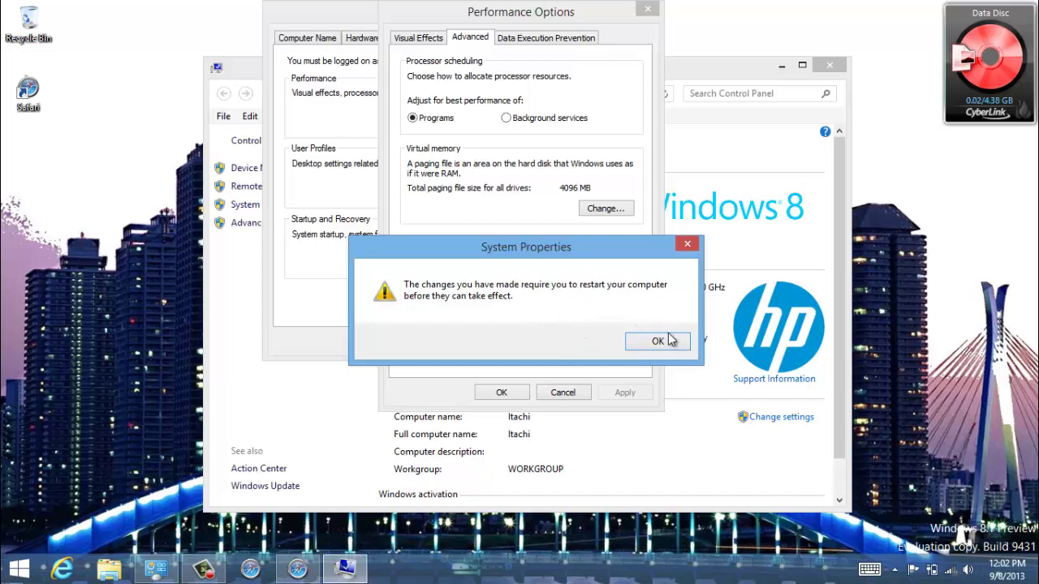
# Step: Dismiss the restart notice, apply and close Performance Options, then reopen the Virtual Memory dialog
pyautogui.click(660, 341)
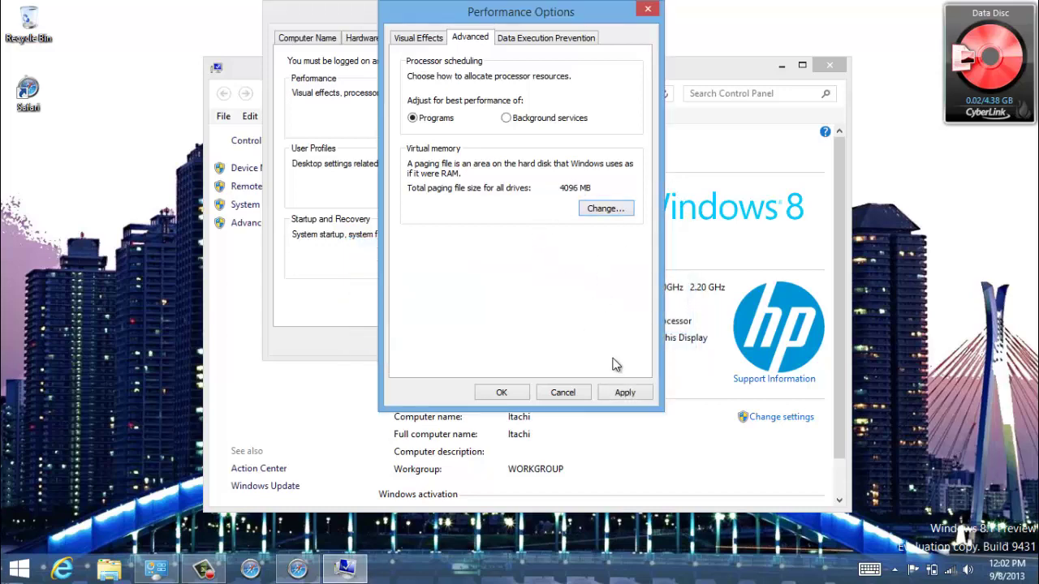
pyautogui.click(622, 392)
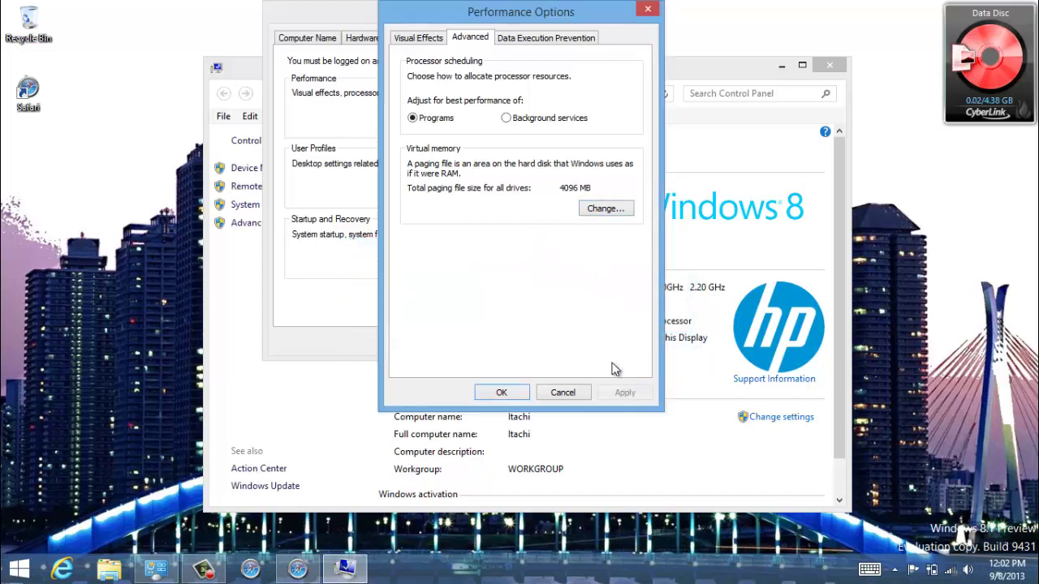
pyautogui.click(497, 393)
pyautogui.click(524, 121)
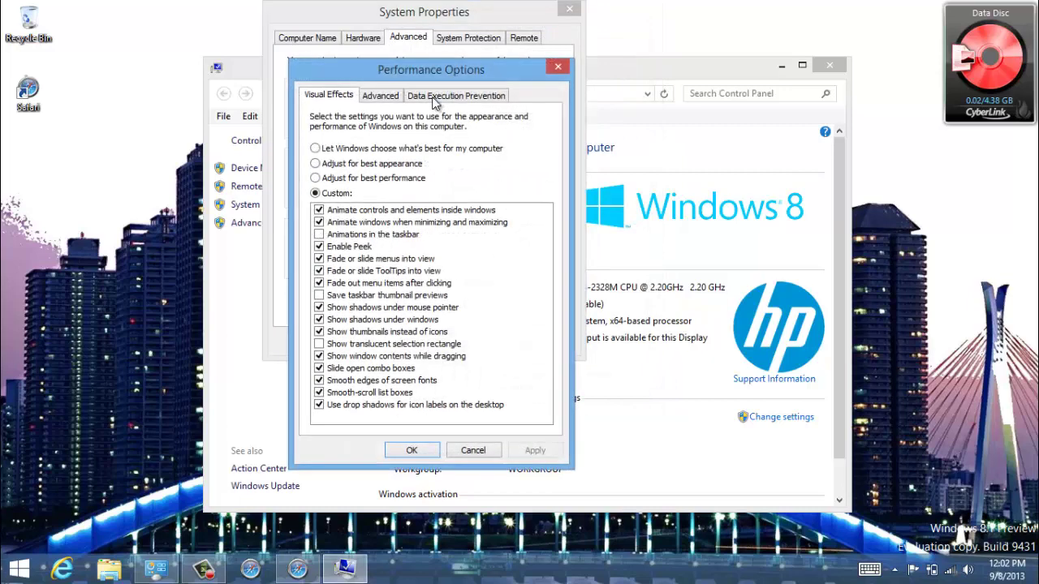
pyautogui.click(380, 96)
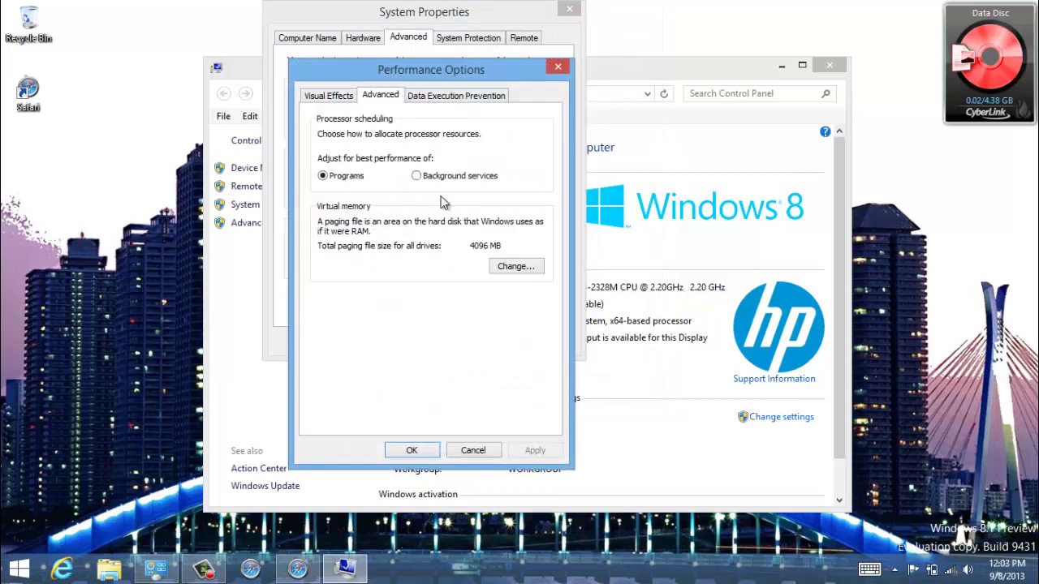
pyautogui.click(535, 270)
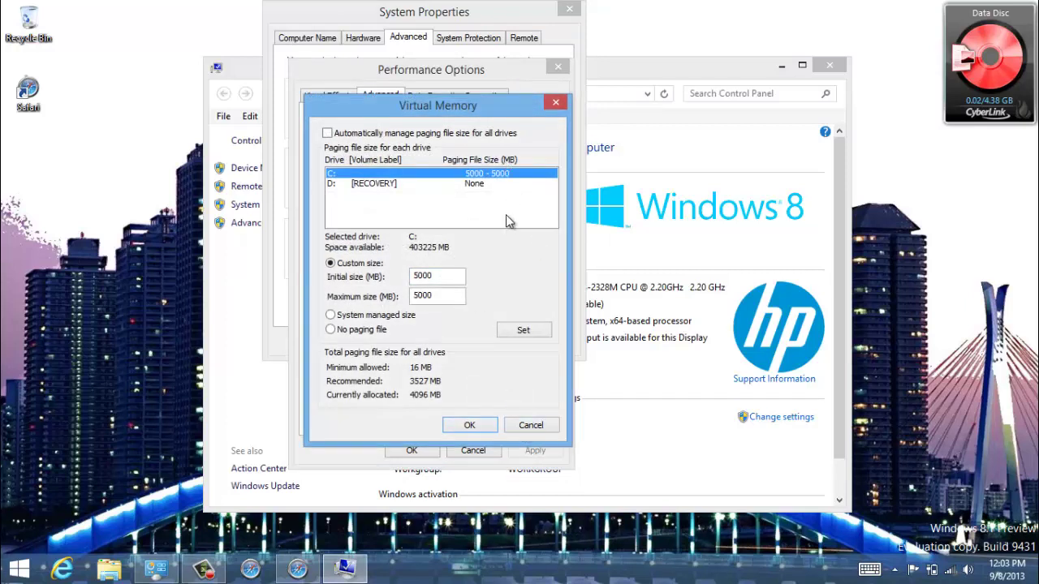
# Step: Set drive C: to system-managed size, re-enable automatic paging for all drives, and accept the restart notice
pyautogui.click(503, 184)
pyautogui.click(516, 173)
pyautogui.click(530, 130)
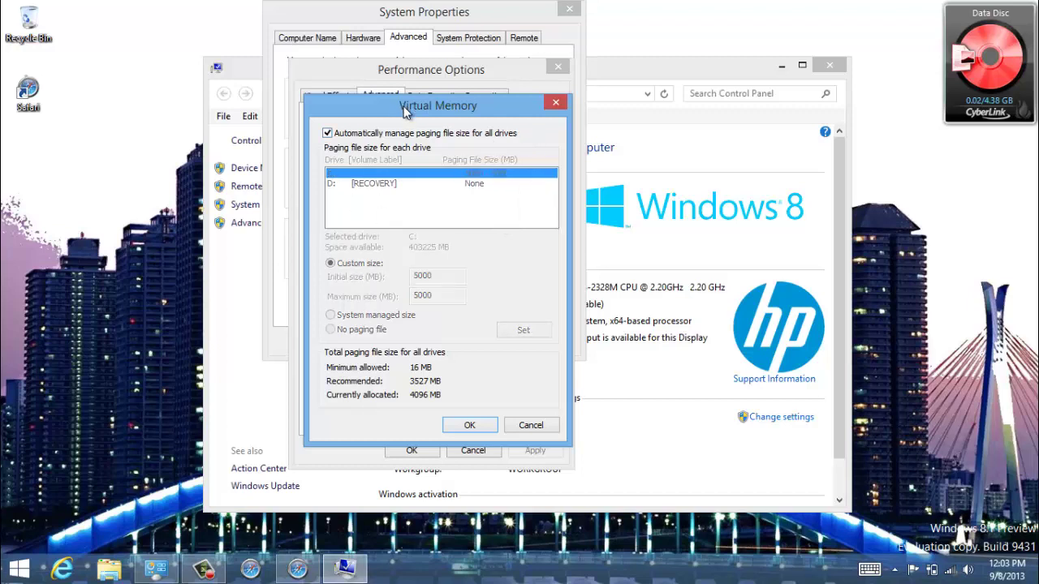
pyautogui.click(406, 134)
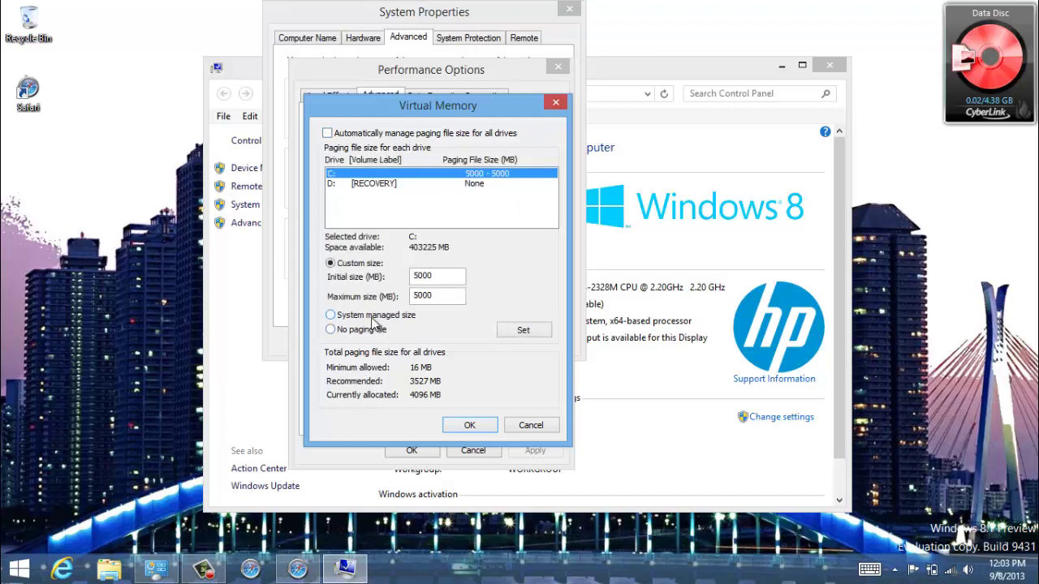
pyautogui.click(373, 315)
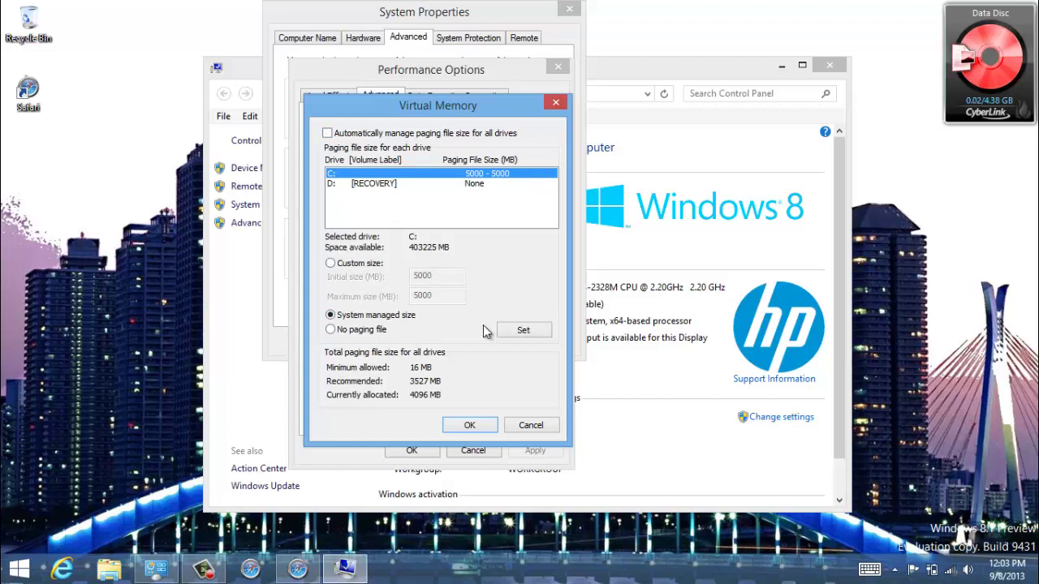
pyautogui.click(523, 333)
pyautogui.click(474, 133)
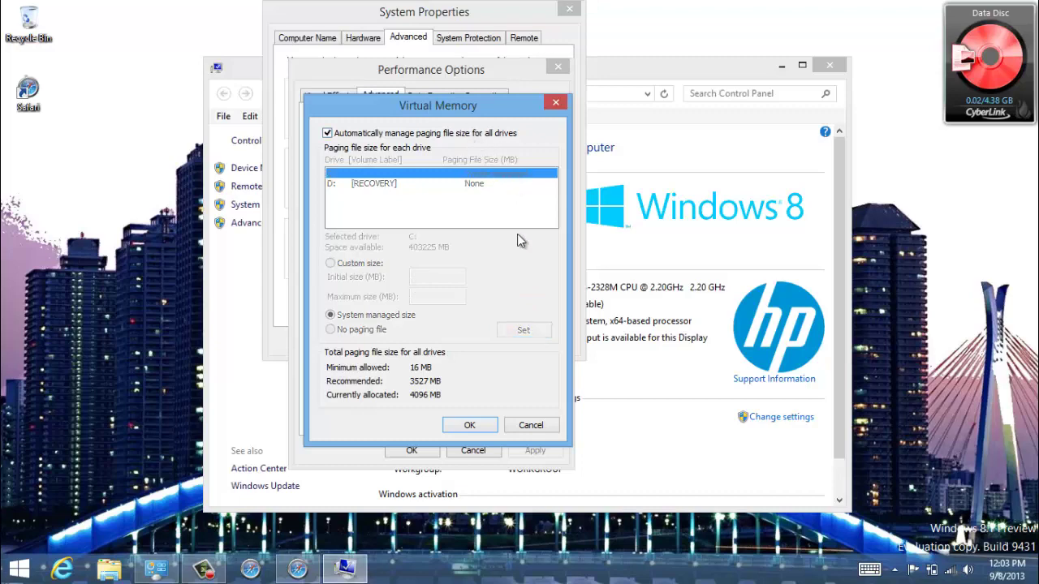
pyautogui.click(466, 425)
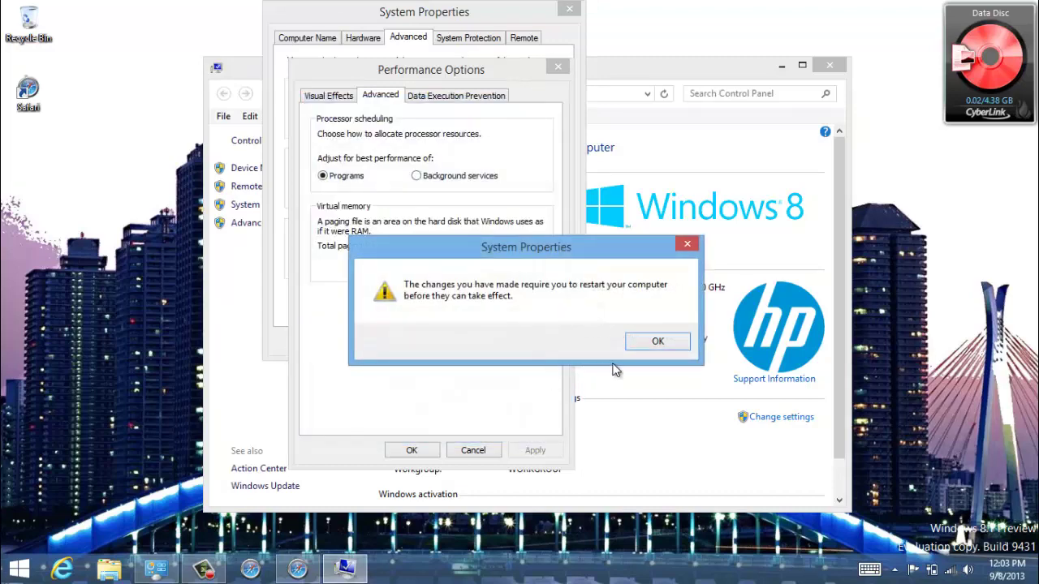
pyautogui.click(671, 344)
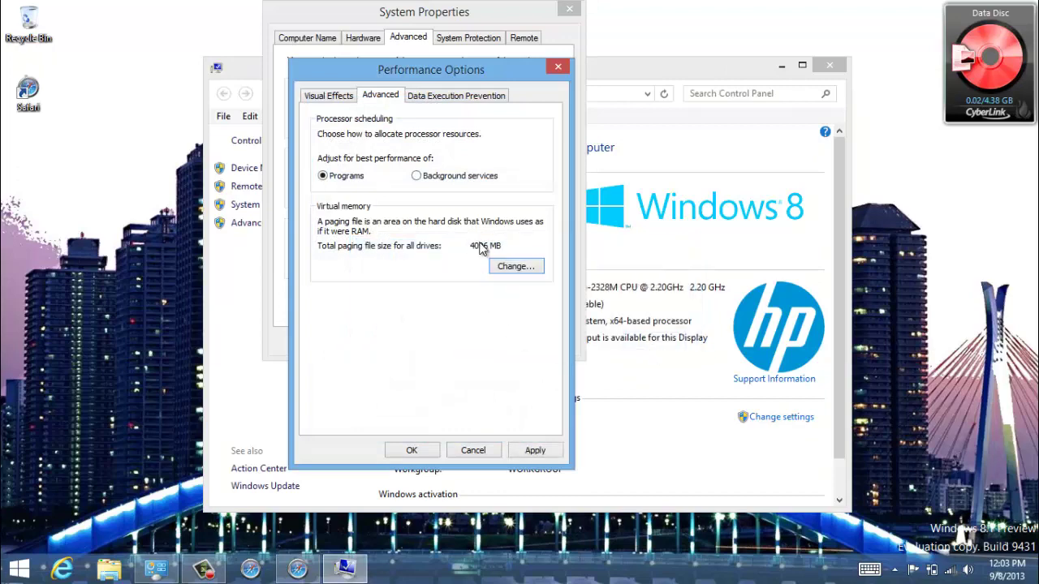
# Step: Apply and close Performance Options, then reopen its Advanced tab showing 4096 MB total
pyautogui.click(532, 456)
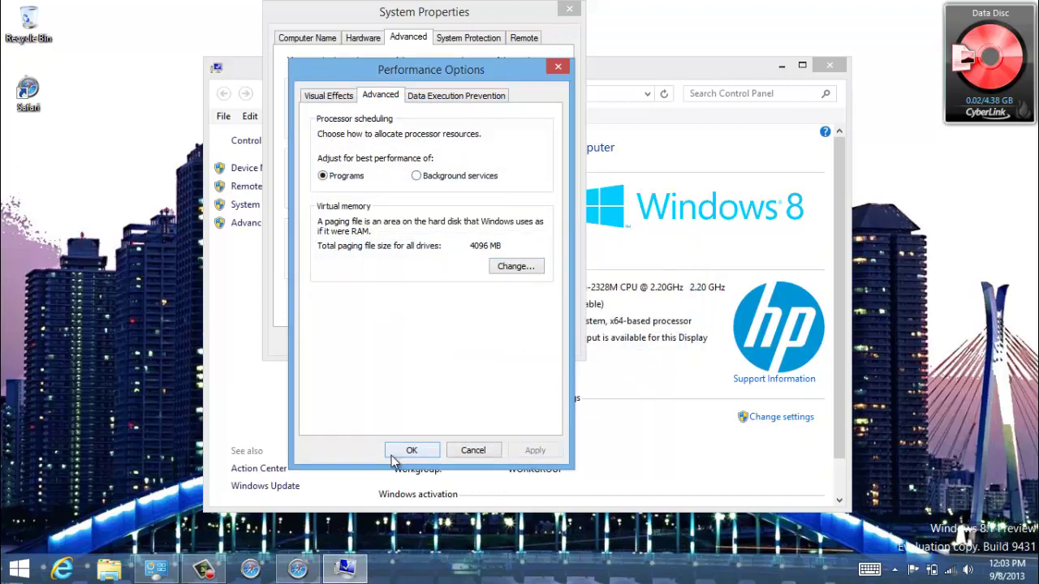
pyautogui.click(407, 450)
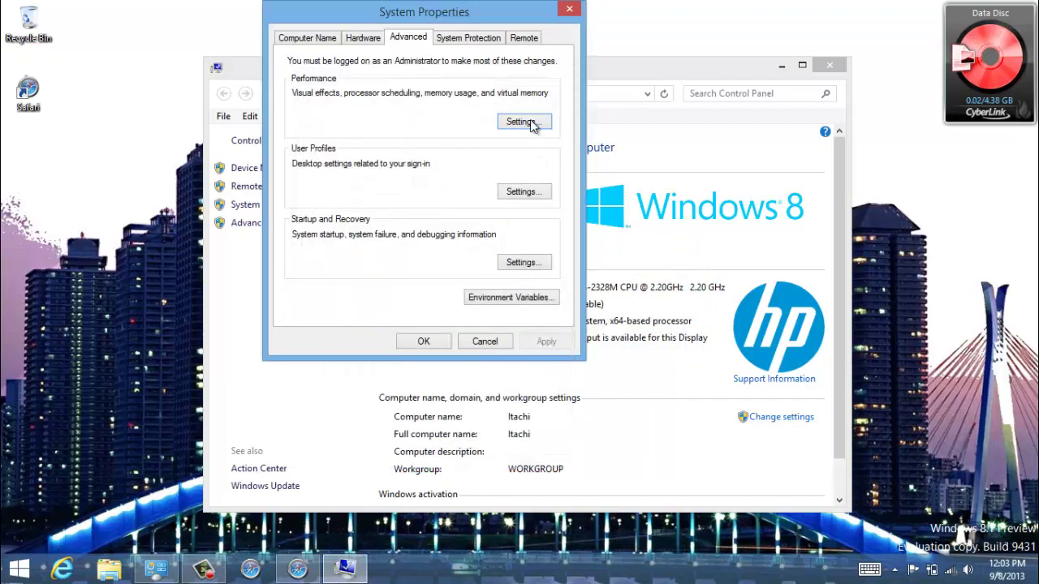
pyautogui.click(523, 122)
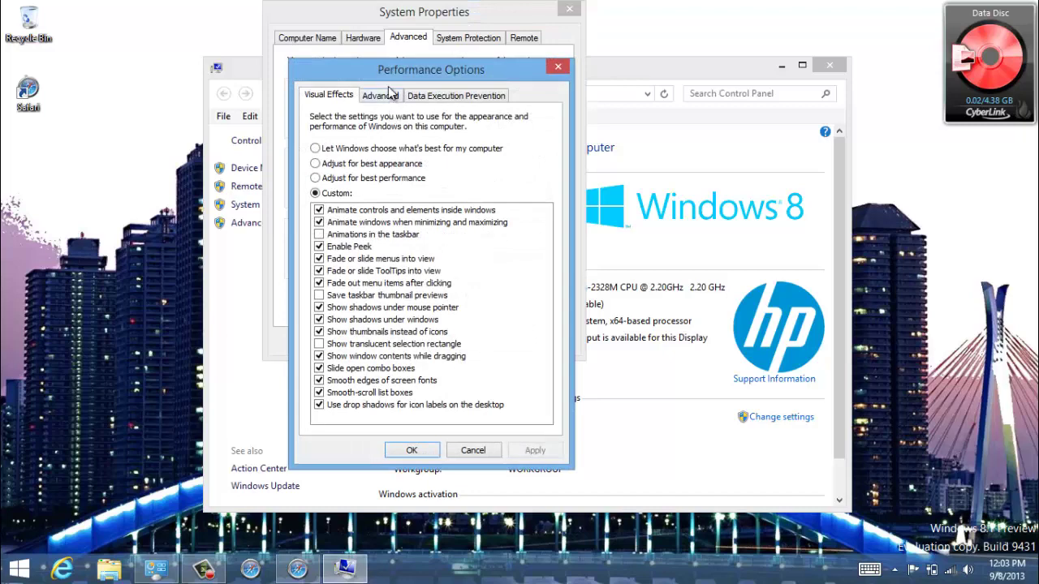
pyautogui.click(381, 96)
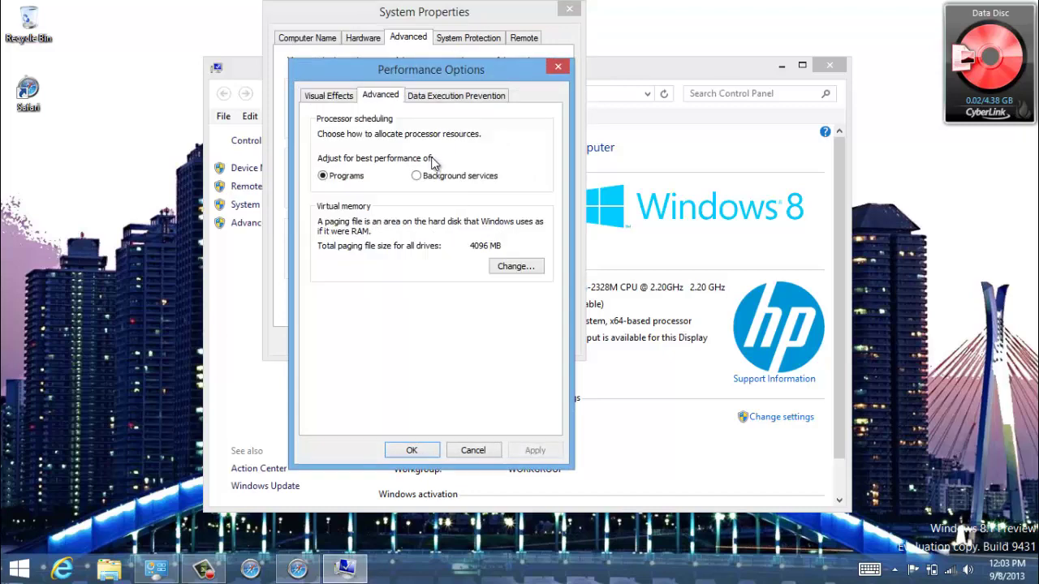
# Step: Turn off automatic management and set drive C: to a custom 5000–5000 MB paging file
pyautogui.click(505, 271)
pyautogui.click(351, 134)
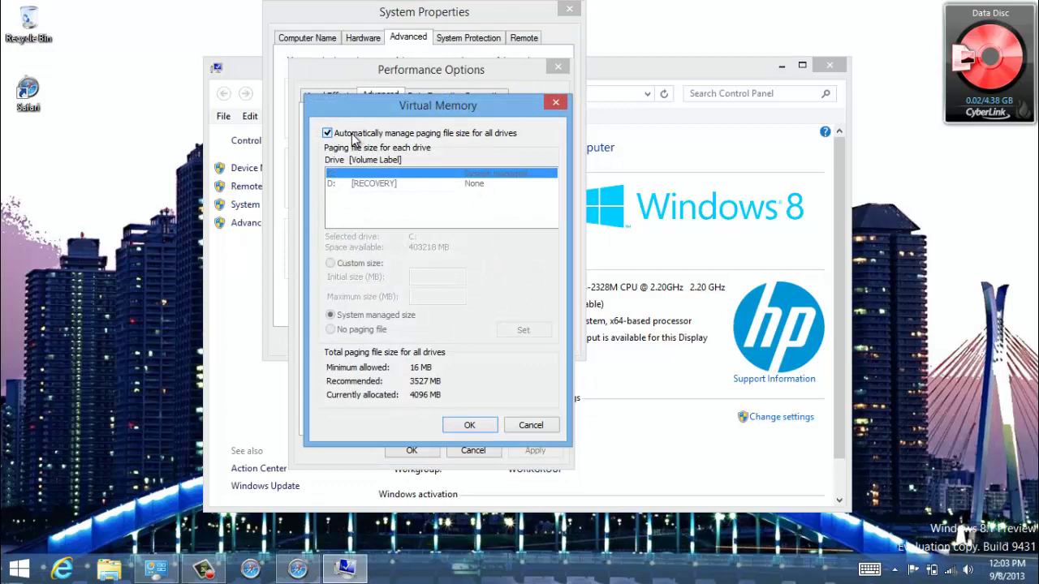
pyautogui.click(330, 263)
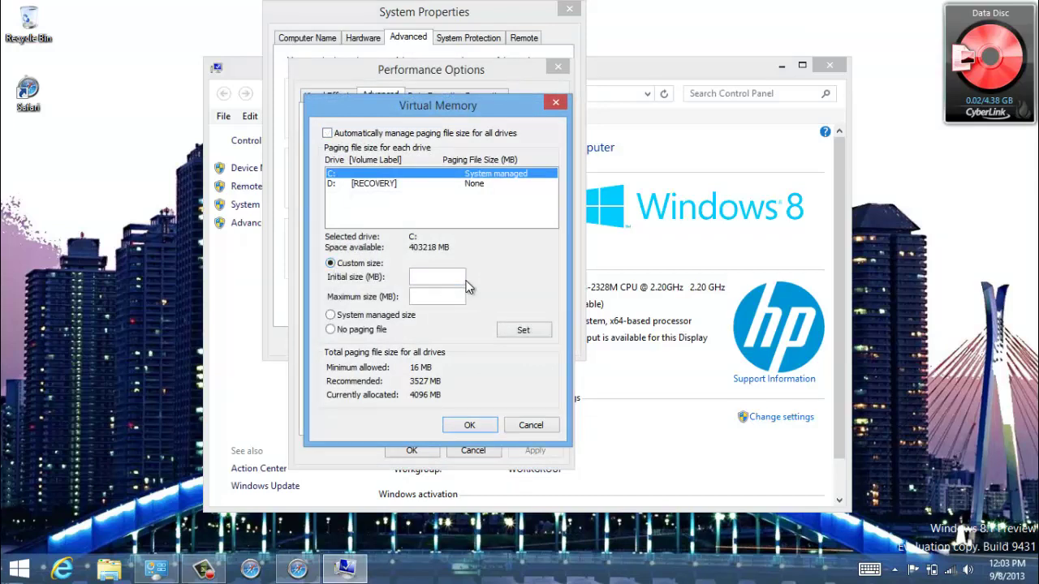
pyautogui.write('5000')
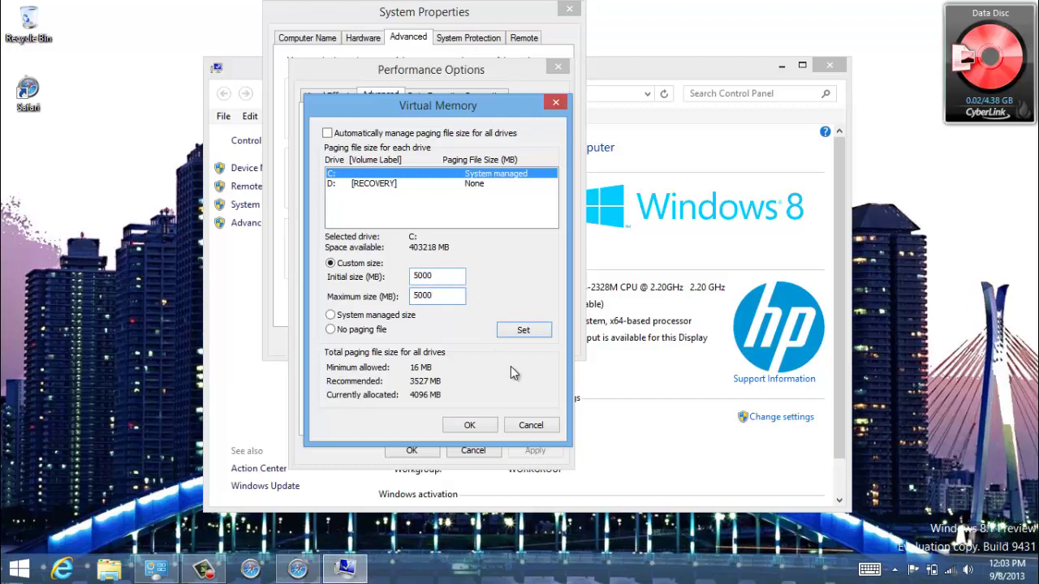
pyautogui.click(518, 334)
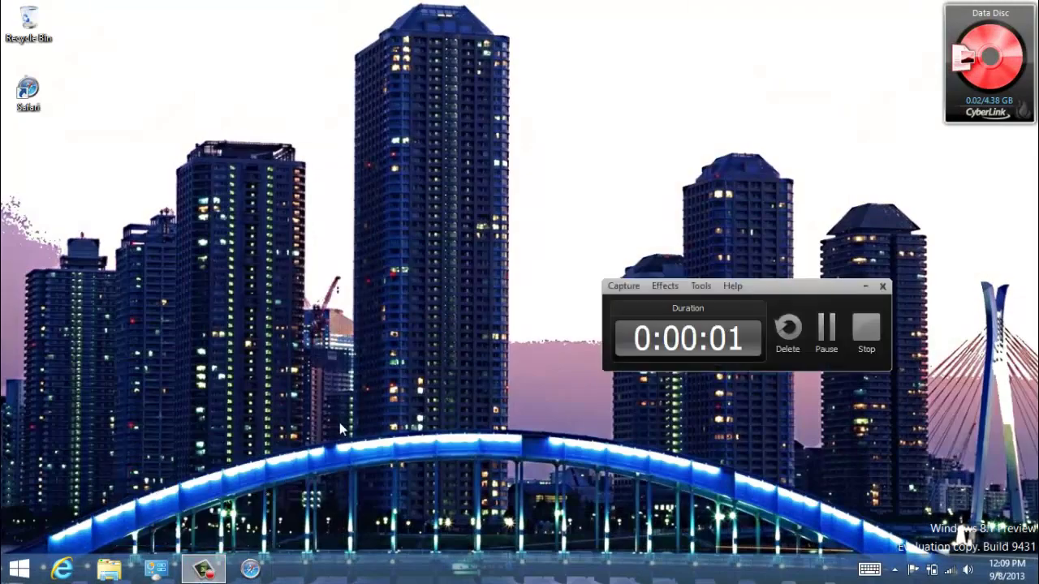
pyautogui.click(864, 290)
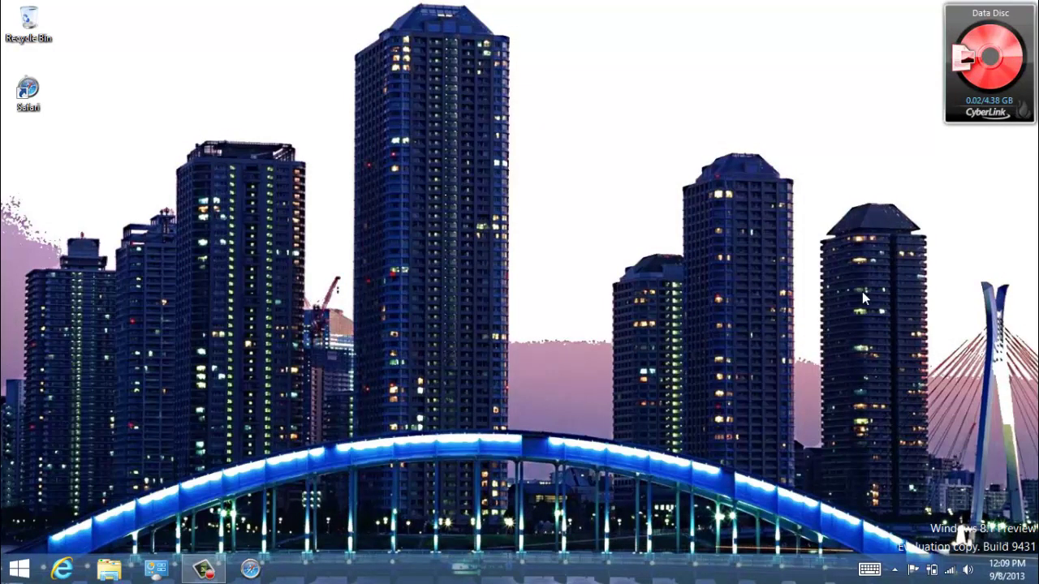
pyautogui.moveTo(994, 28)
pyautogui.click(155, 569)
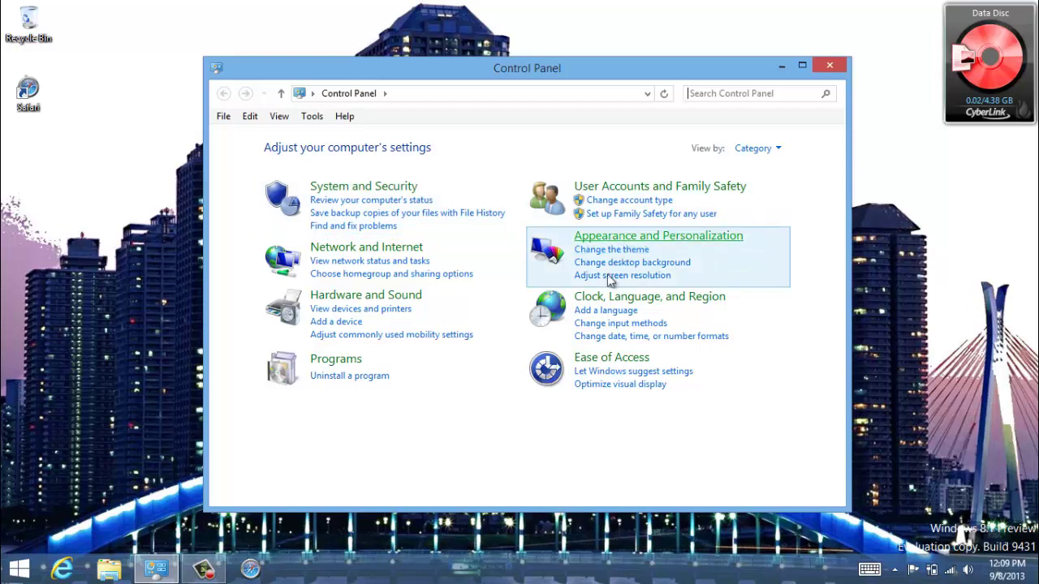
pyautogui.click(380, 201)
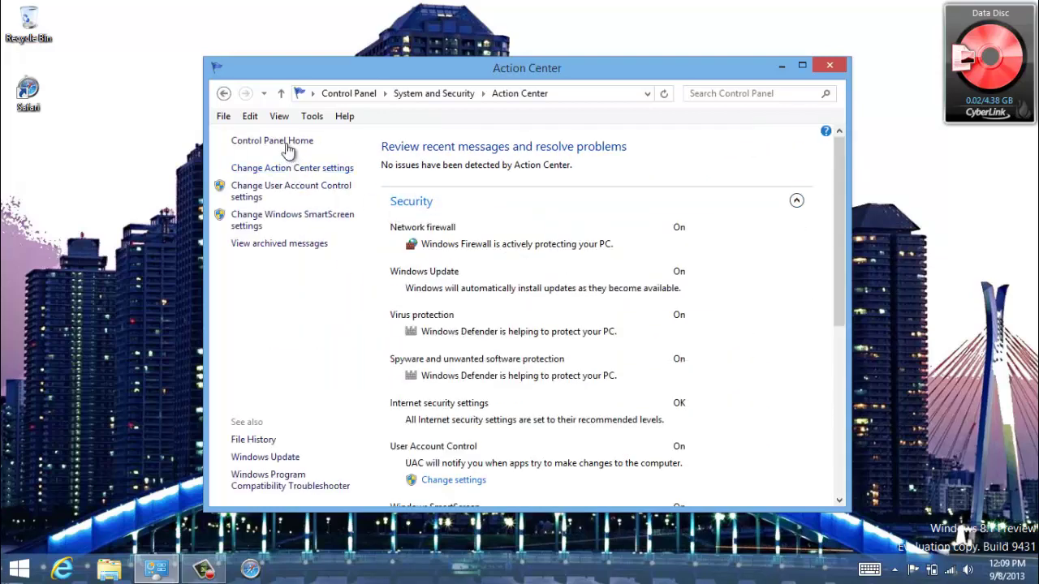
pyautogui.click(288, 150)
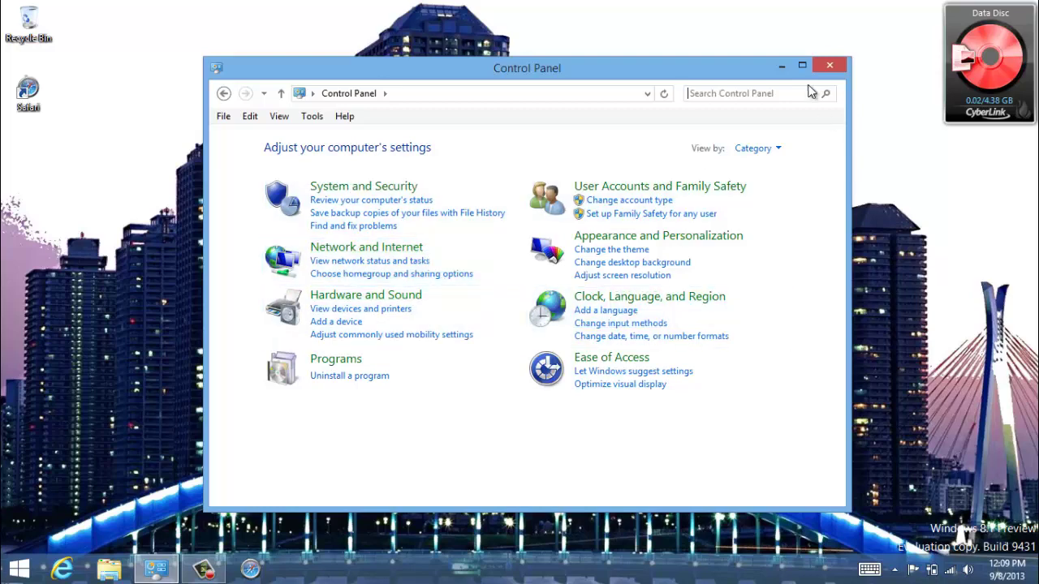
pyautogui.click(828, 66)
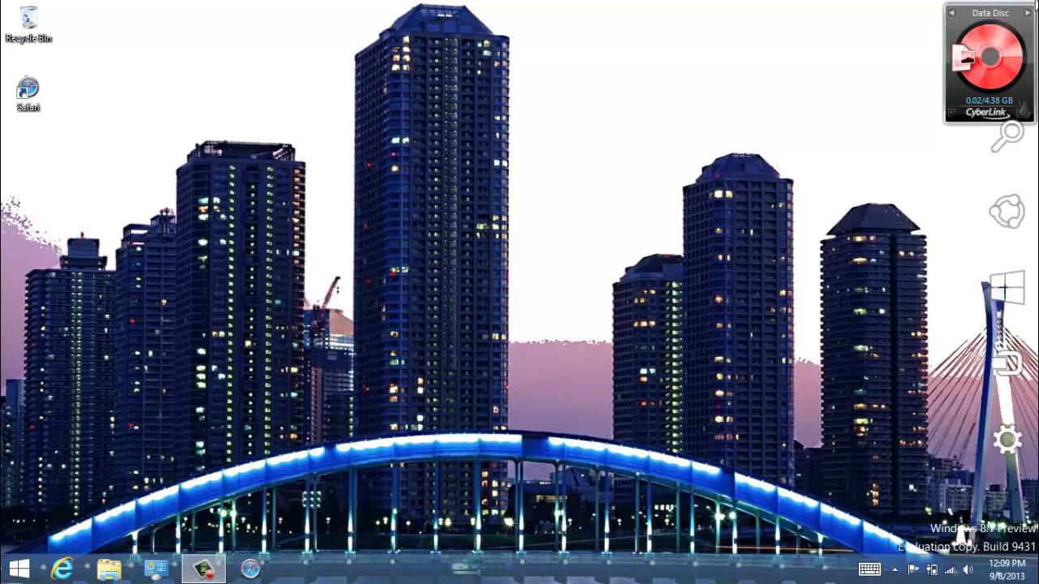
# Step: Reopen the System page via PC info and open Virtual Memory from Performance Options' Advanced tab
pyautogui.click(1006, 450)
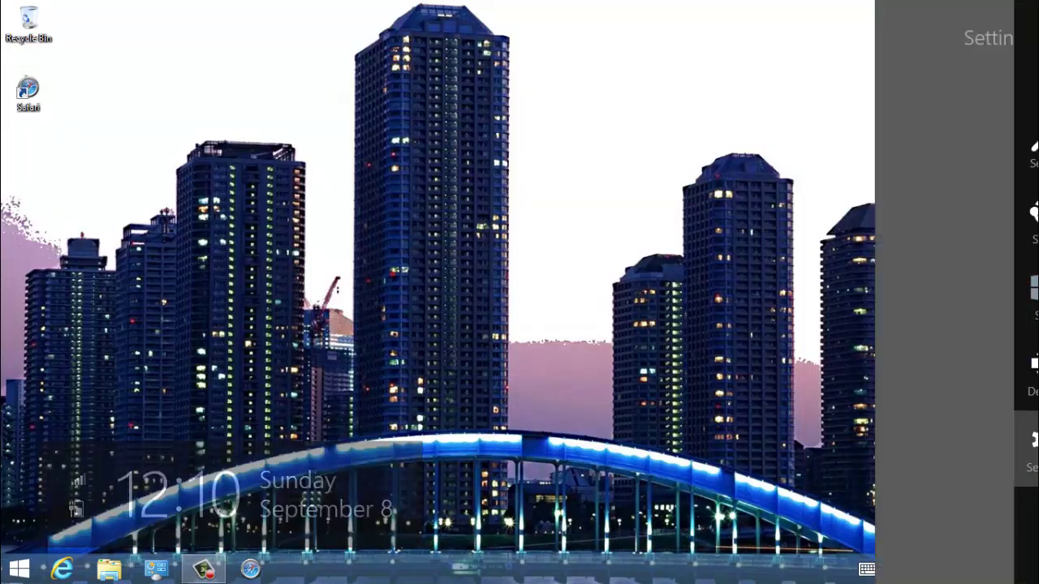
pyautogui.click(942, 182)
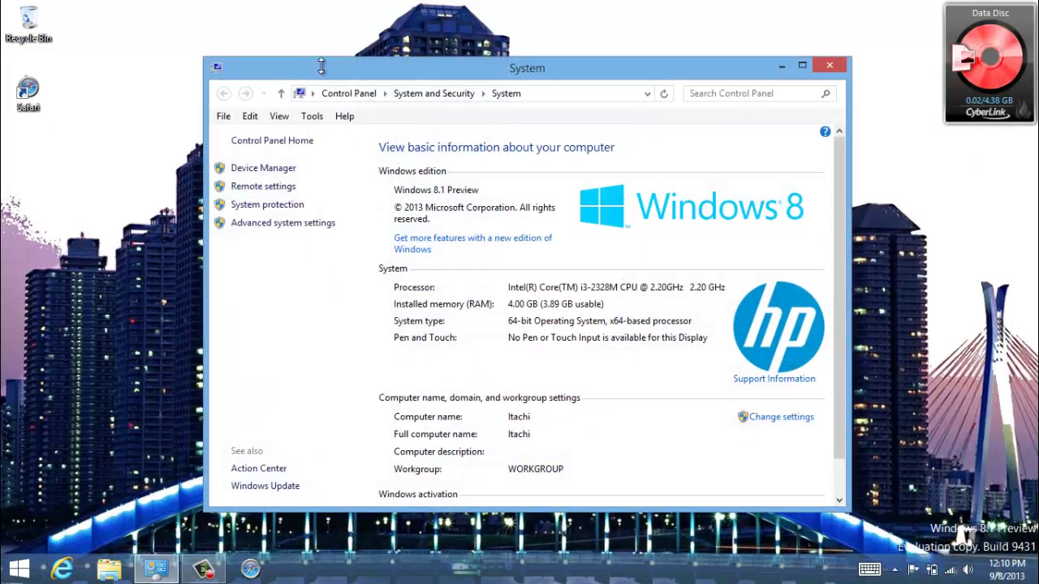
pyautogui.click(309, 223)
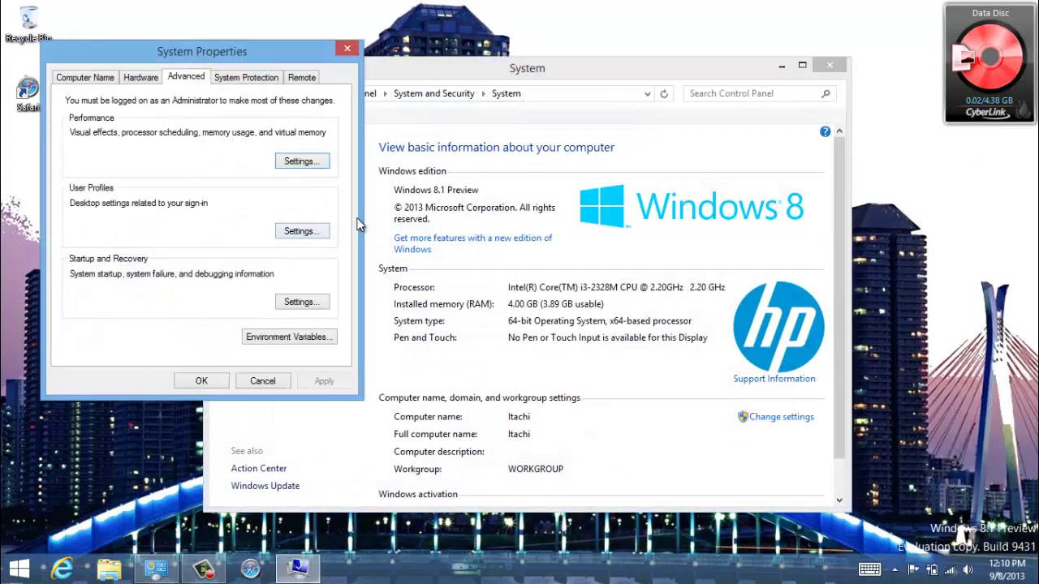
pyautogui.moveTo(327, 58); pyautogui.dragTo(593, 56)
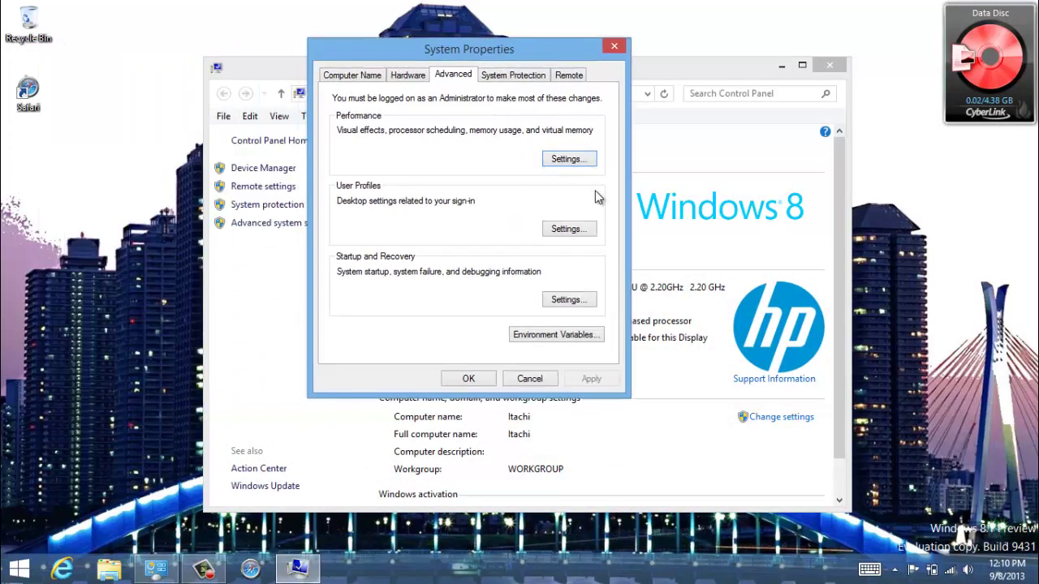
pyautogui.click(567, 162)
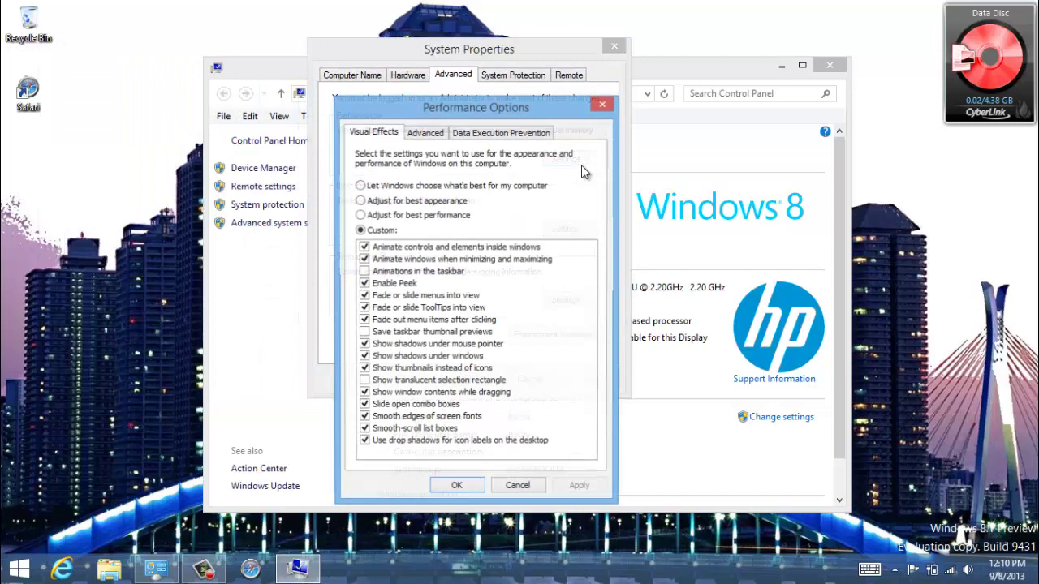
pyautogui.moveTo(442, 96); pyautogui.dragTo(457, 65)
pyautogui.click(451, 99)
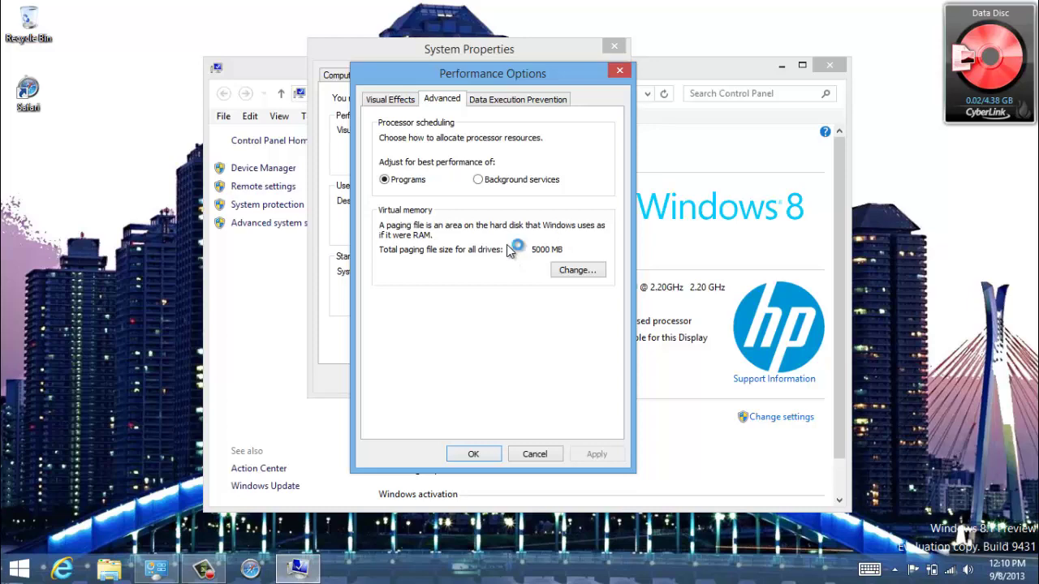
pyautogui.click(597, 272)
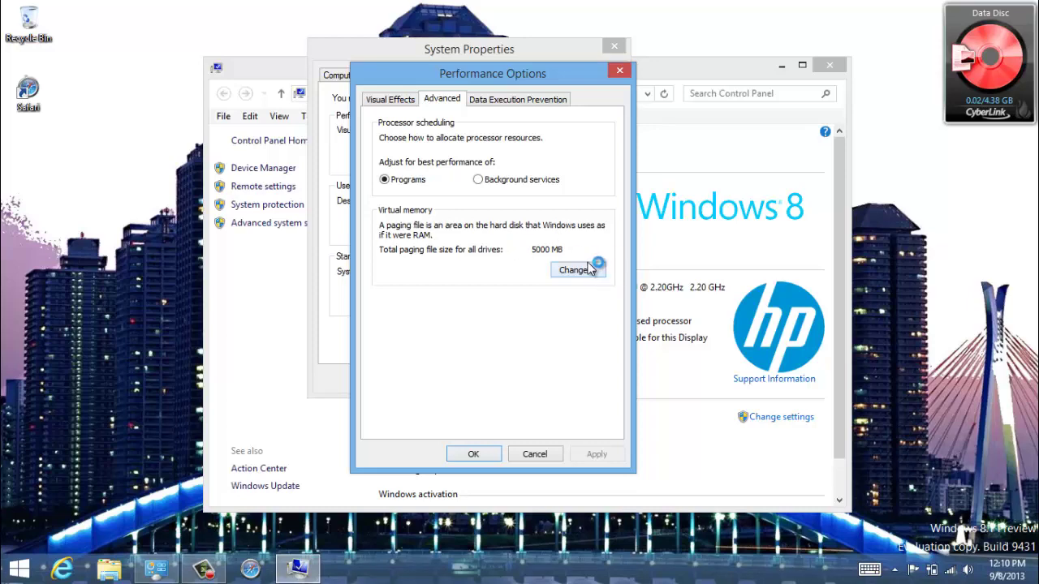
# Step: Switch drive C: to system-managed size and re-enable automatic paging file management for all drives
pyautogui.click(590, 270)
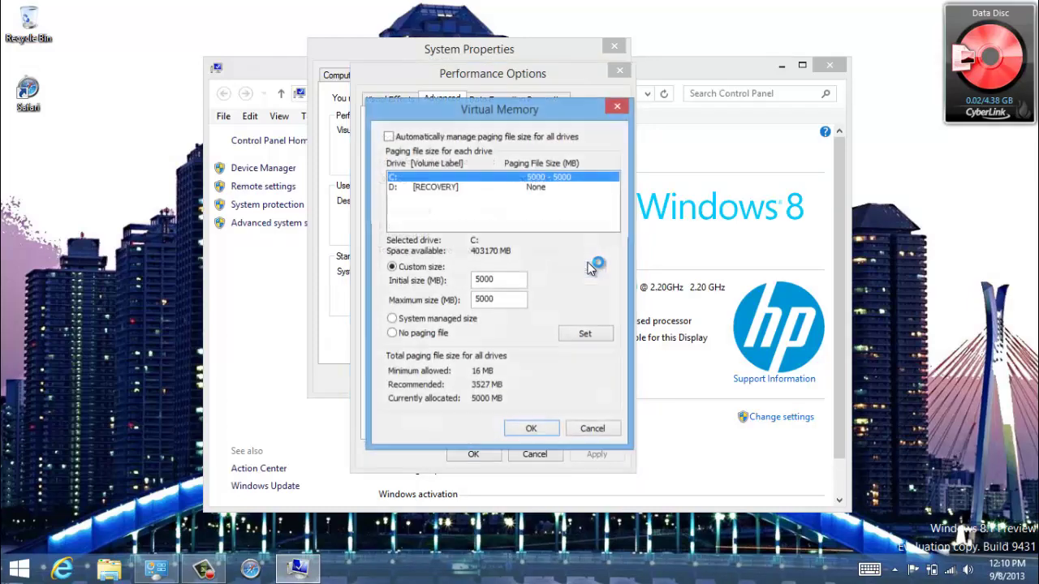
pyautogui.click(554, 189)
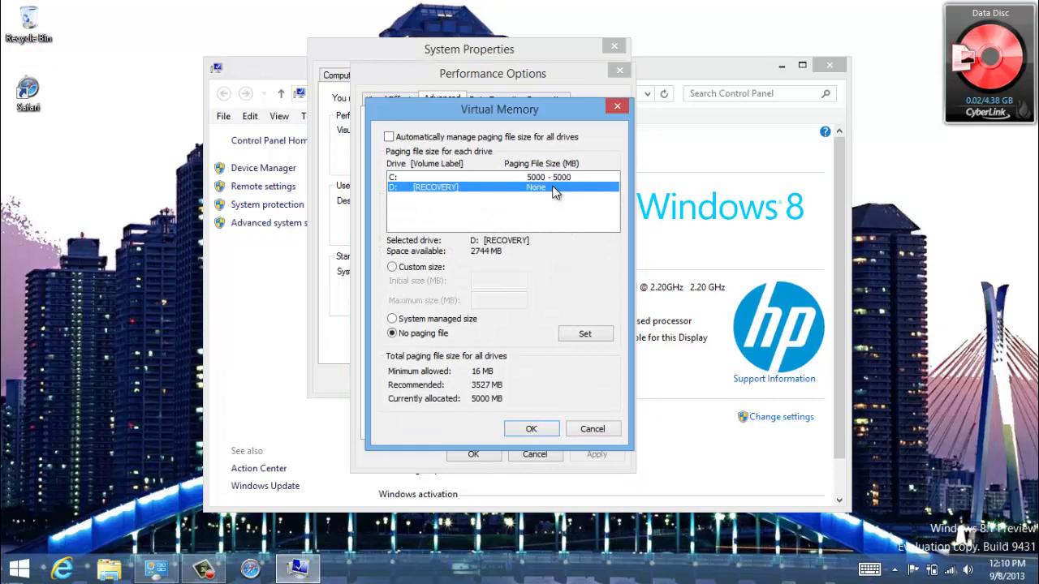
pyautogui.click(557, 177)
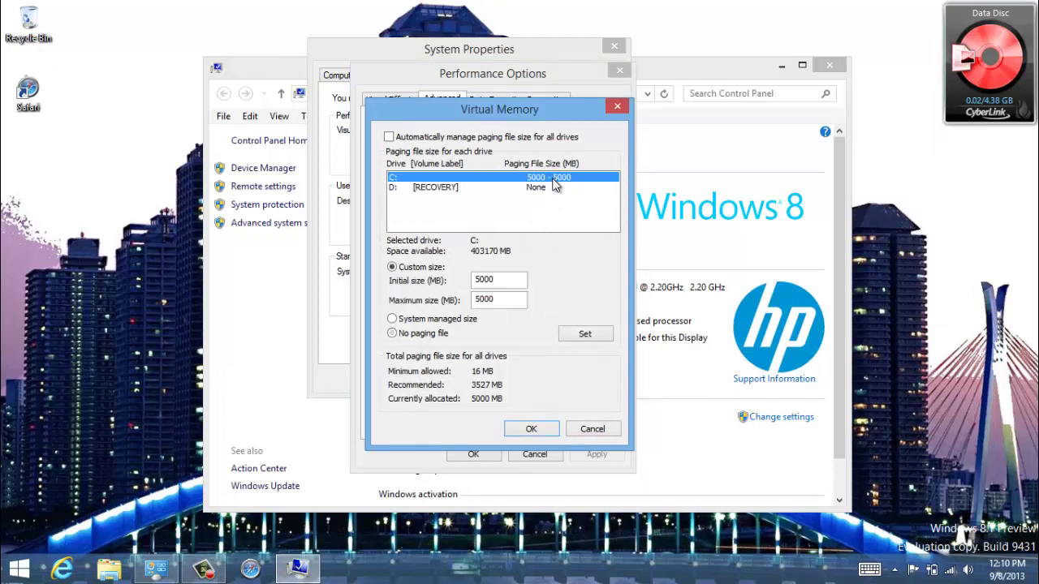
pyautogui.click(427, 323)
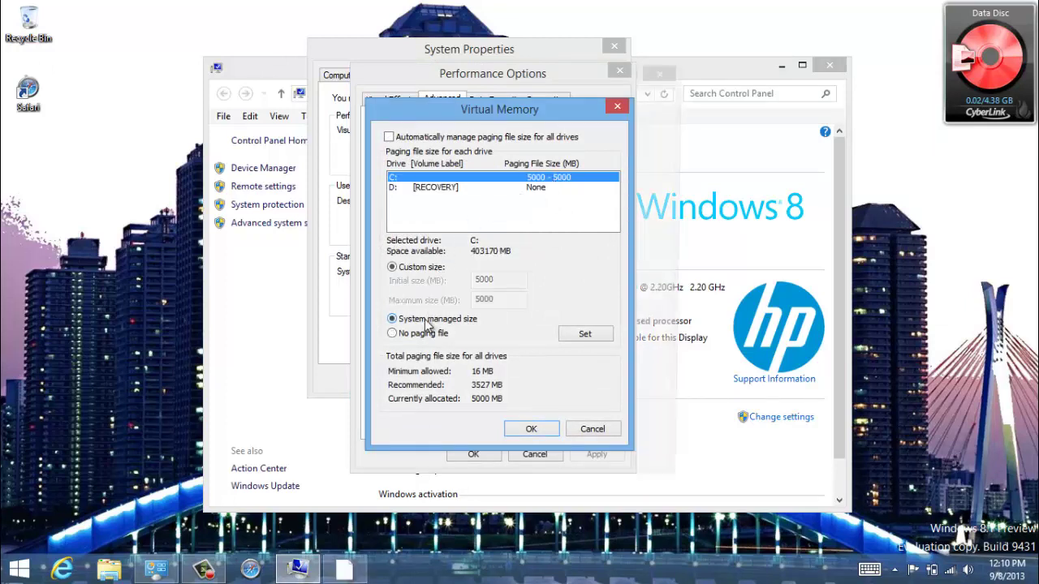
pyautogui.click(585, 333)
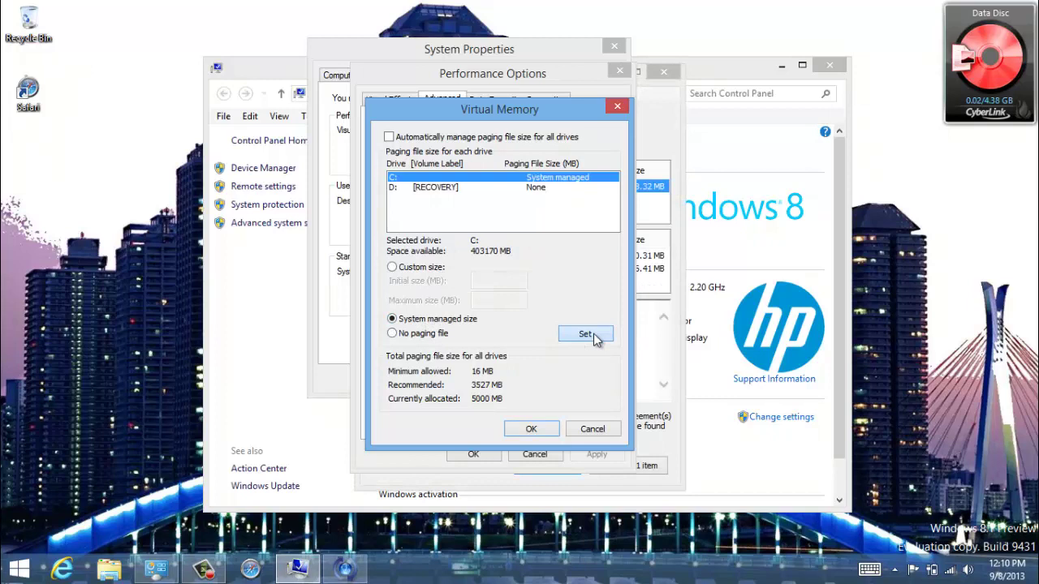
pyautogui.click(424, 138)
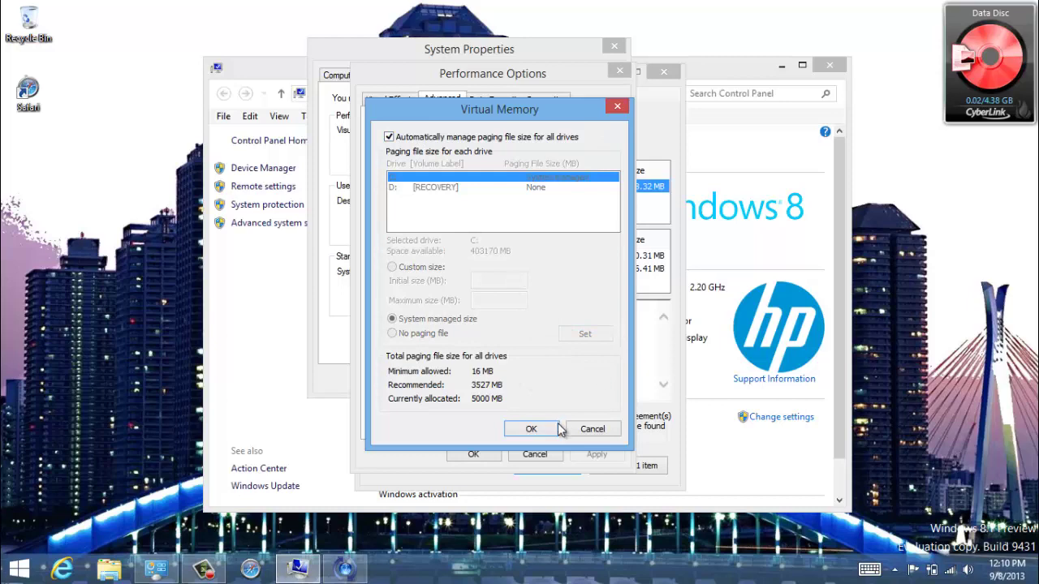
pyautogui.click(532, 429)
# Step: Accept the restart notice, confirm Performance Options and System Properties, then close Apple Software Update and System windows
pyautogui.click(665, 342)
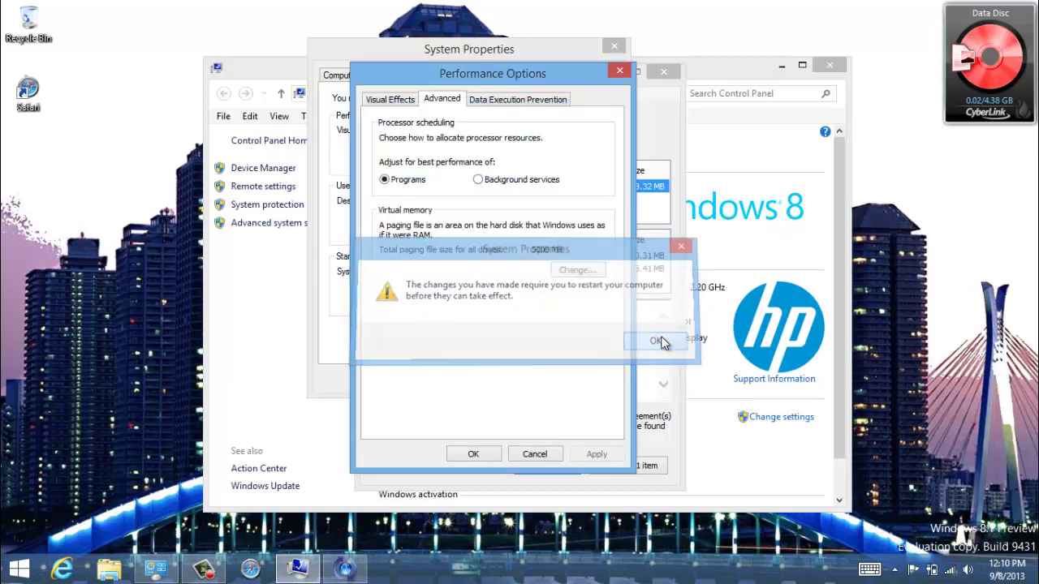
pyautogui.click(578, 456)
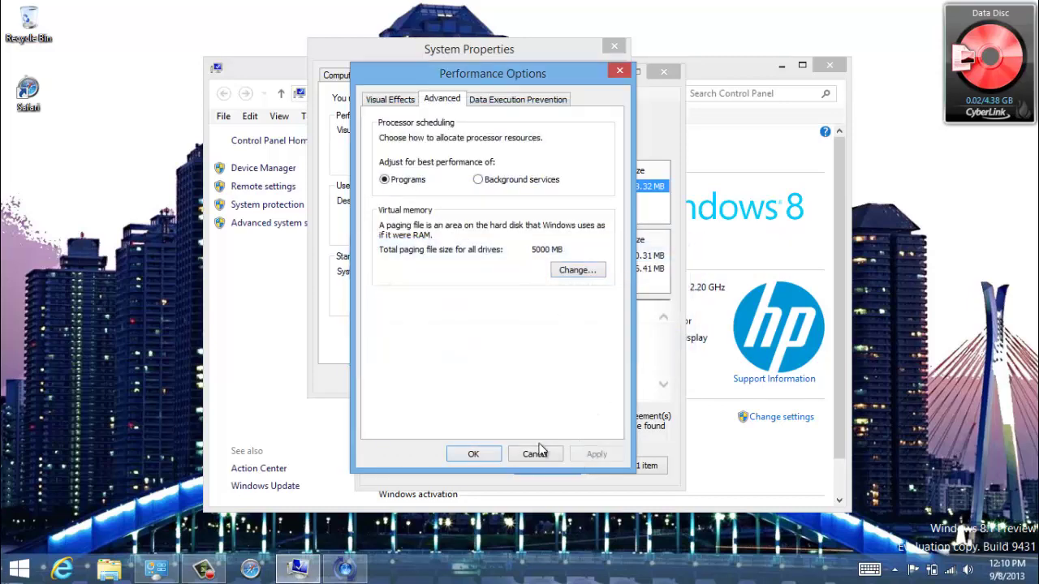
pyautogui.click(477, 455)
pyautogui.click(469, 381)
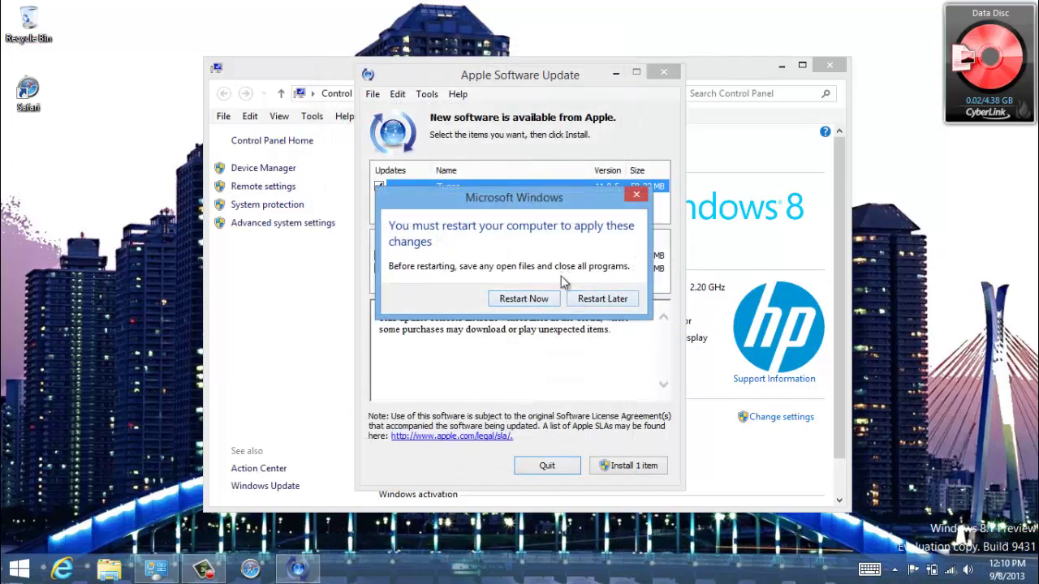
pyautogui.click(664, 72)
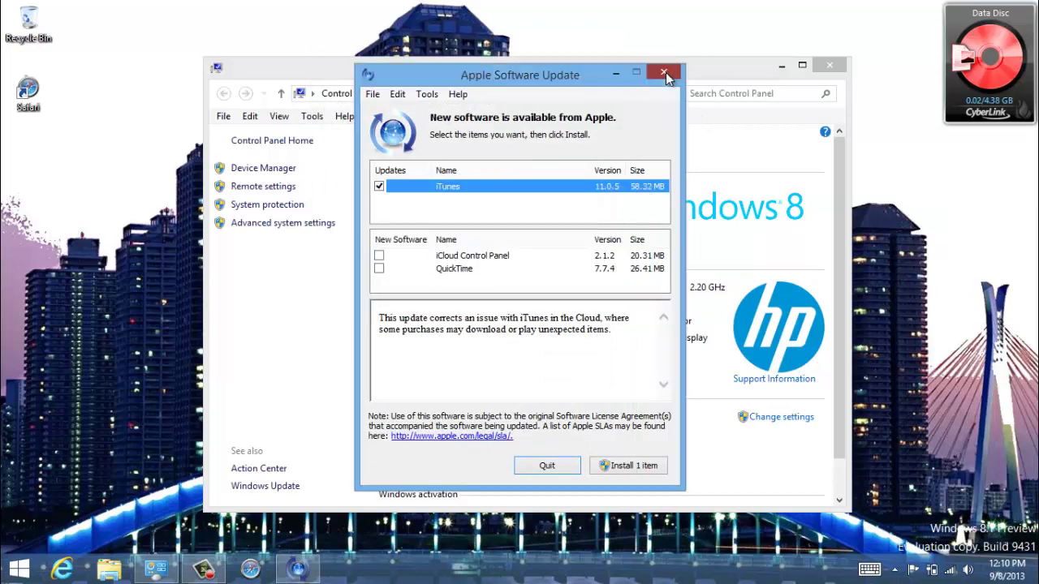
pyautogui.click(829, 65)
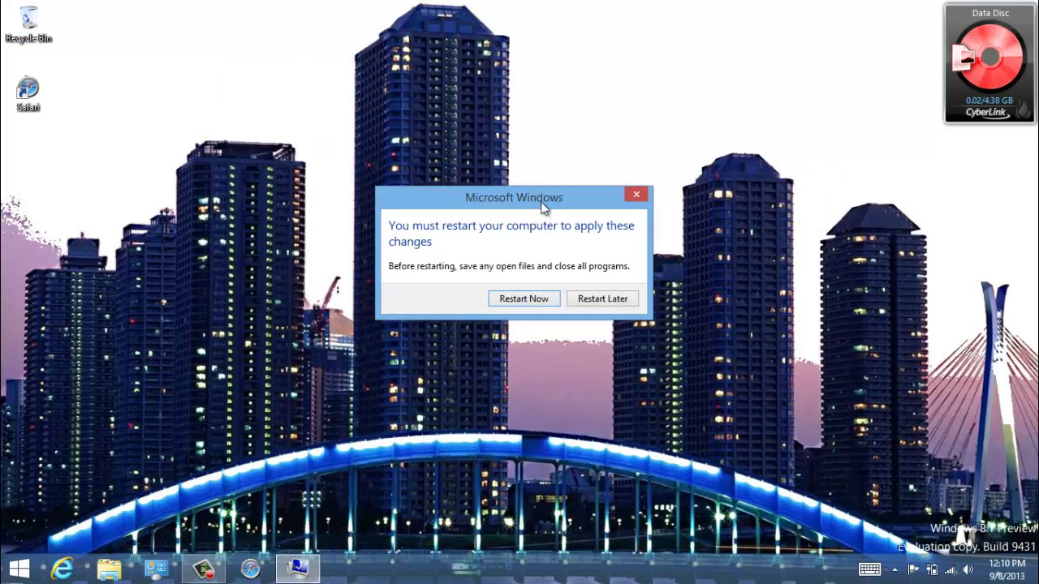
# Step: Move the Microsoft Windows restart prompt up to the top edge of the screen
pyautogui.moveTo(541, 200); pyautogui.dragTo(551, 177)
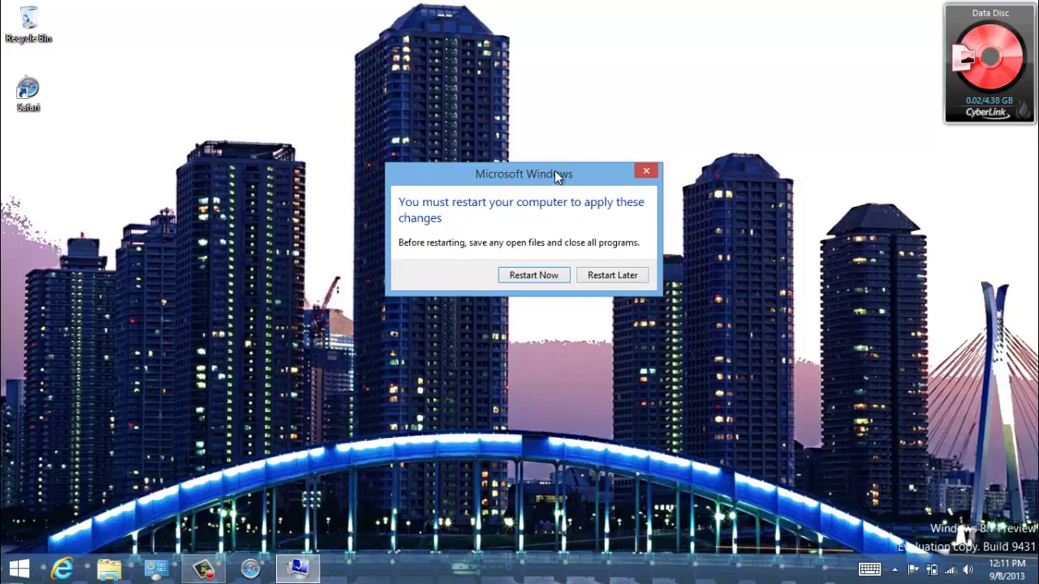
pyautogui.moveTo(554, 171); pyautogui.dragTo(569, 159)
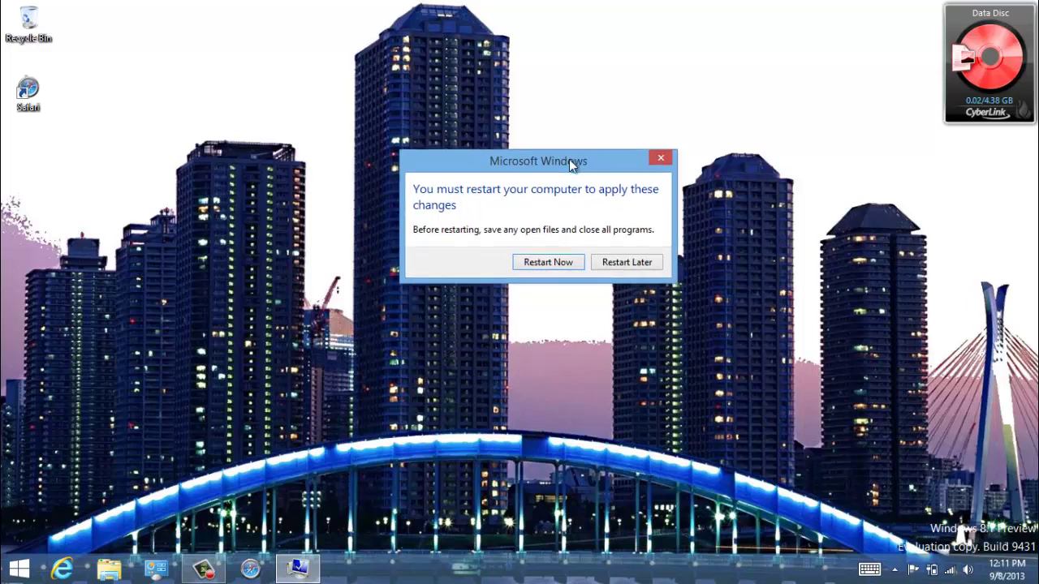
pyautogui.click(530, 144)
pyautogui.moveTo(535, 171); pyautogui.dragTo(547, 15)
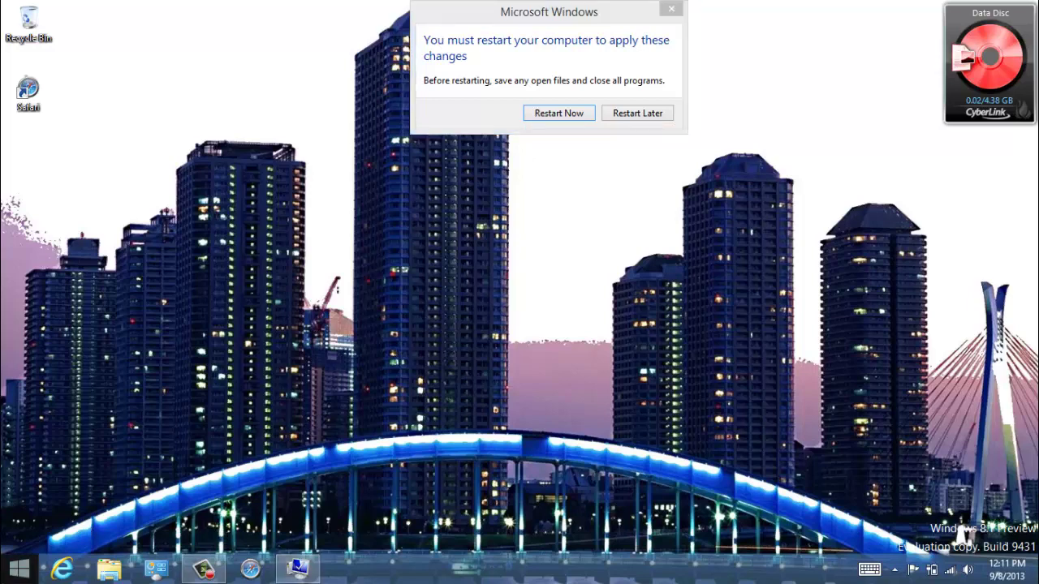
# Step: Launch Task Manager from the Start quick-link menu and view its Performance page showing CPU usage
pyautogui.rightClick(18, 568)
pyautogui.click(54, 484)
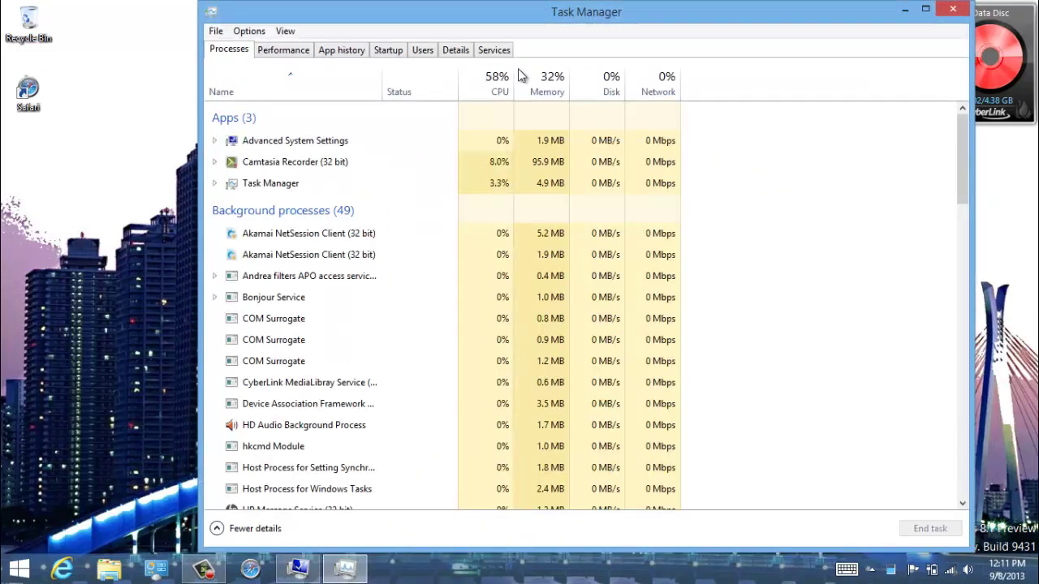
pyautogui.click(372, 47)
pyautogui.click(358, 51)
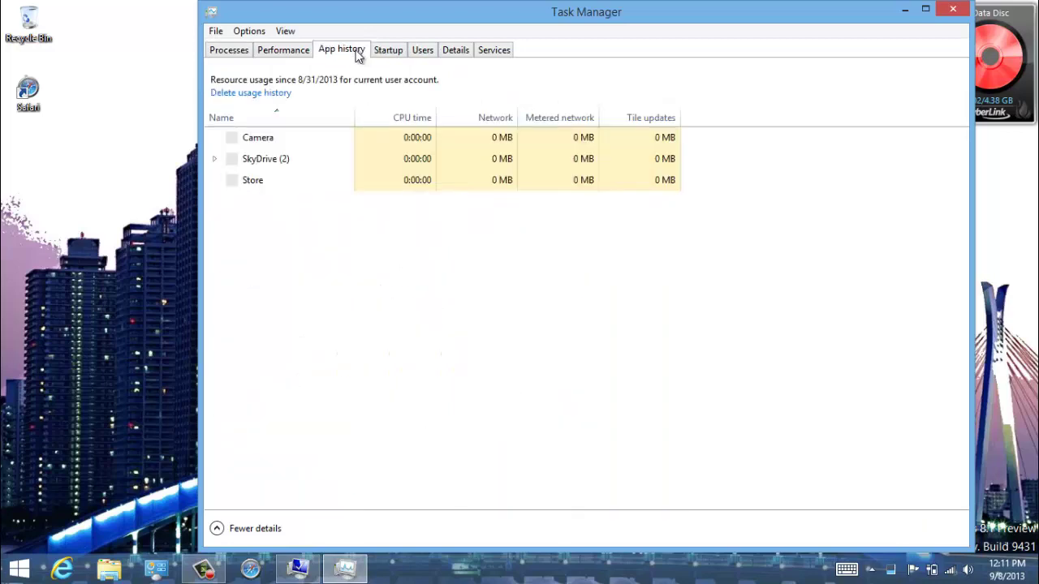
pyautogui.click(302, 52)
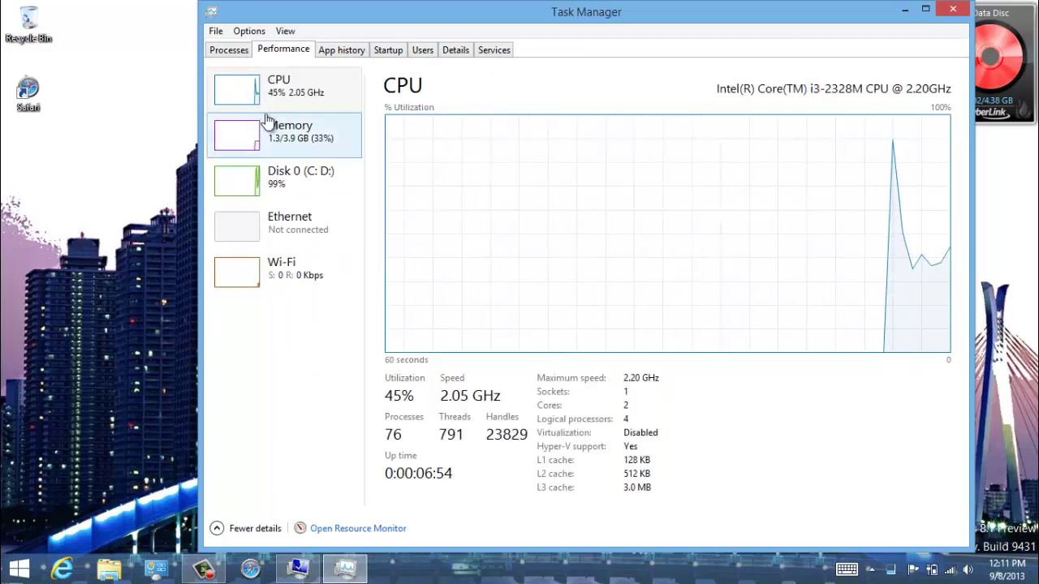